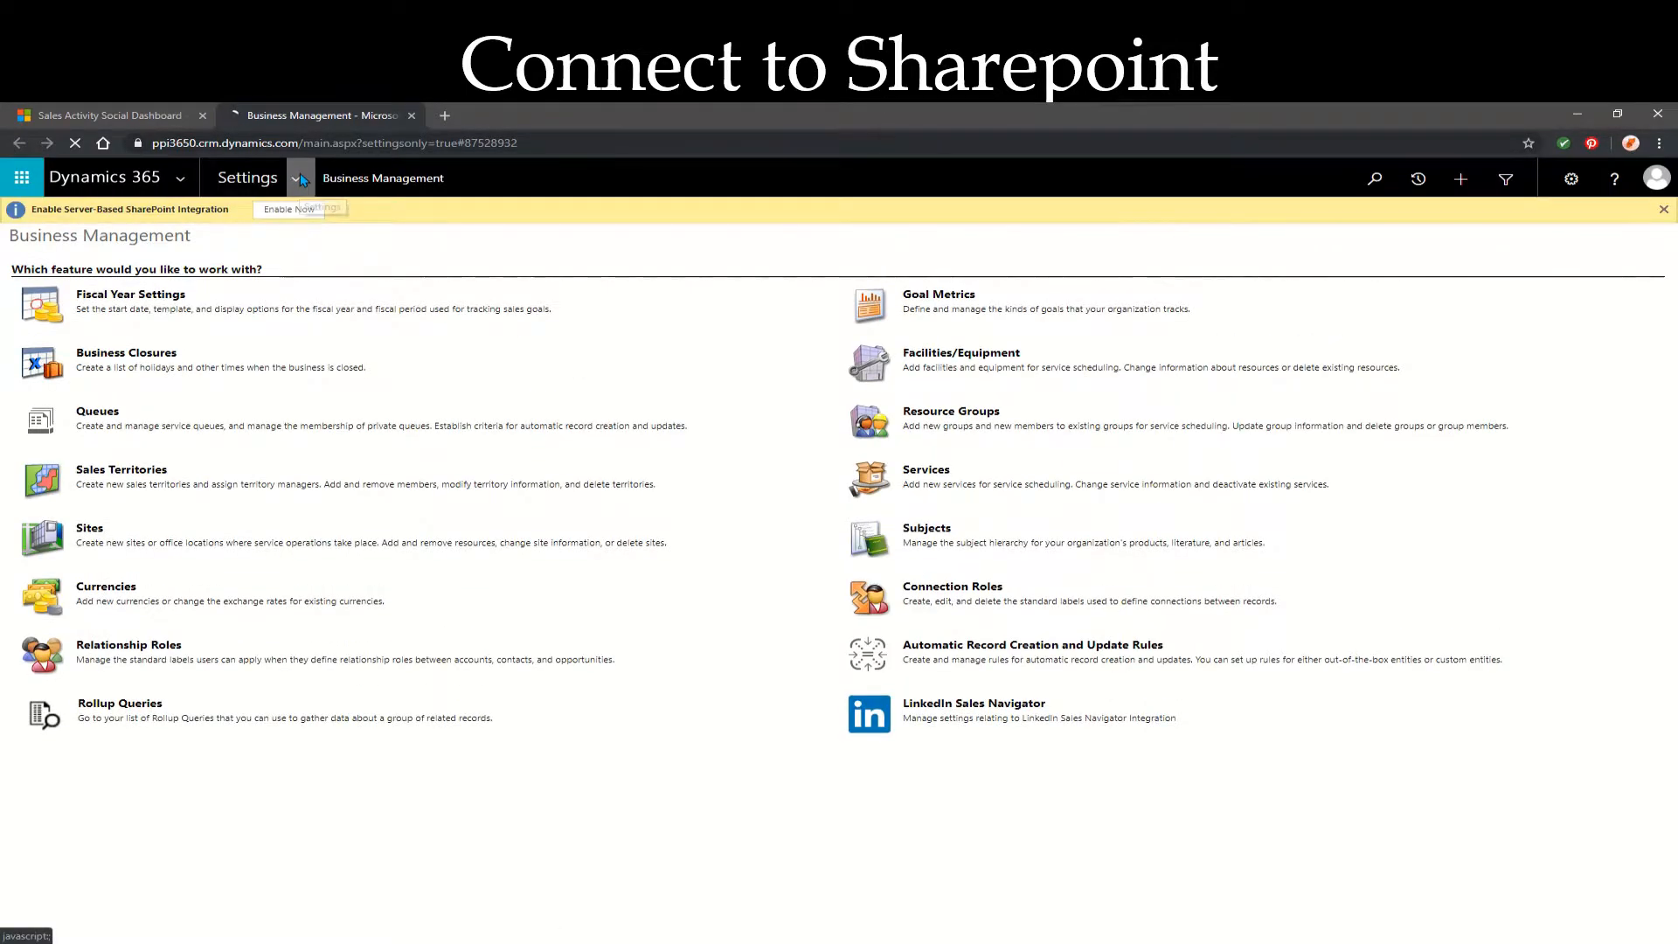
Start enabling server-based SharePoint integration from the Document Management settings, with Online as the location of the SharePoint sites
{"action": "left_click", "coordinate": [300, 174]}
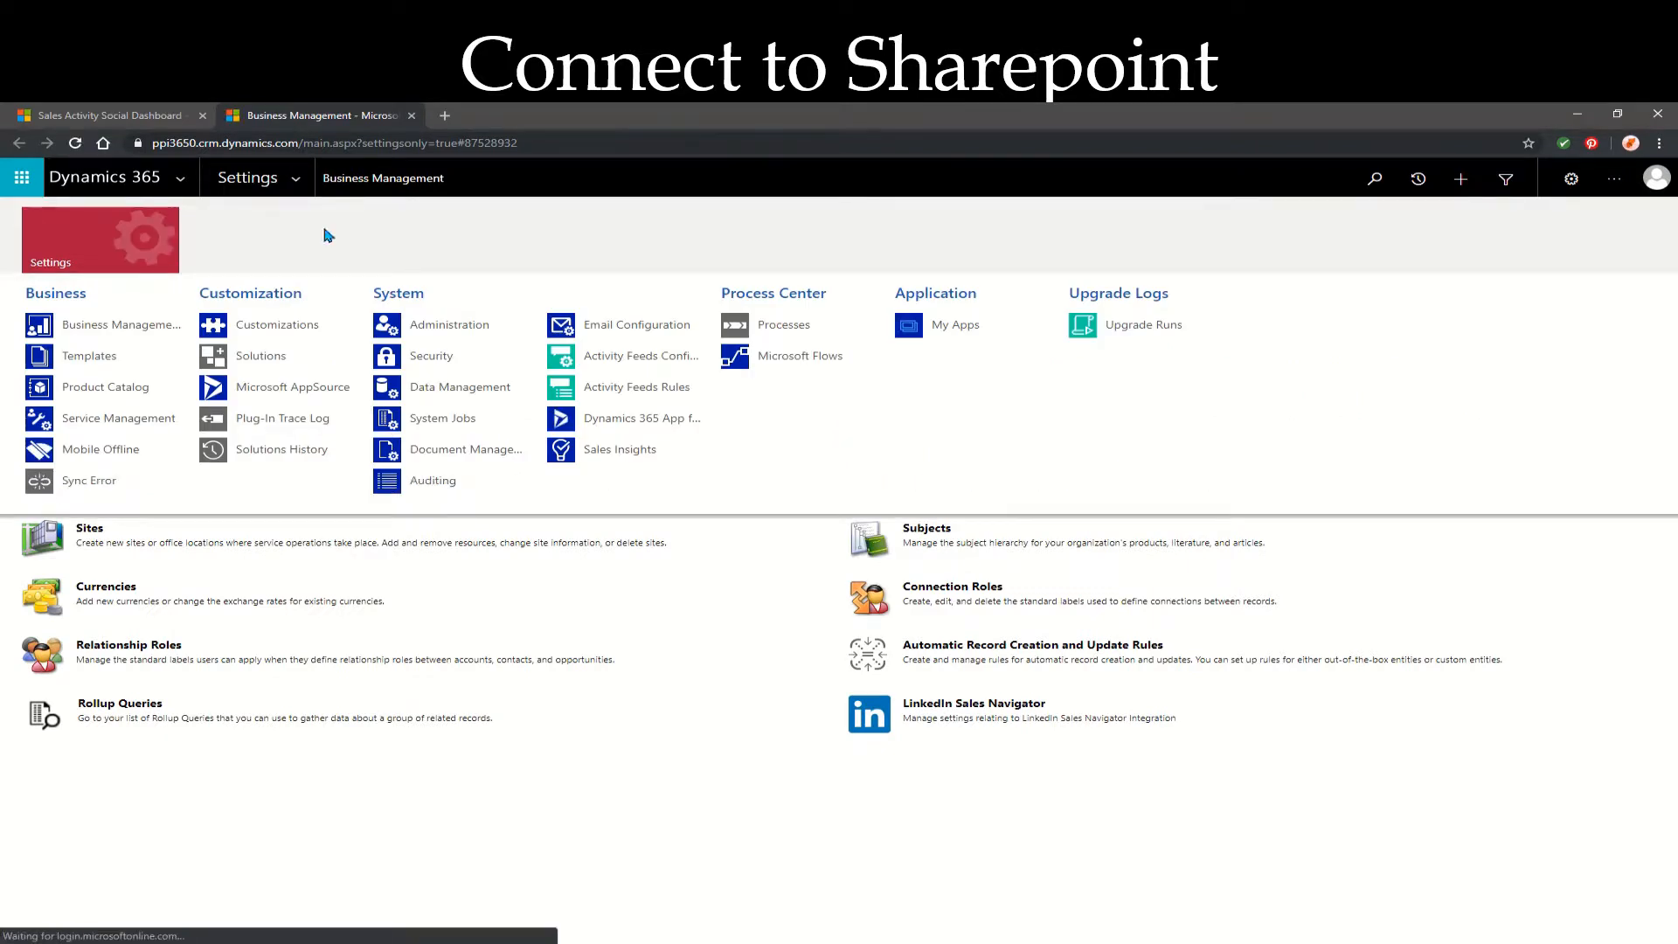
{"action": "left_click", "coordinate": [436, 458]}
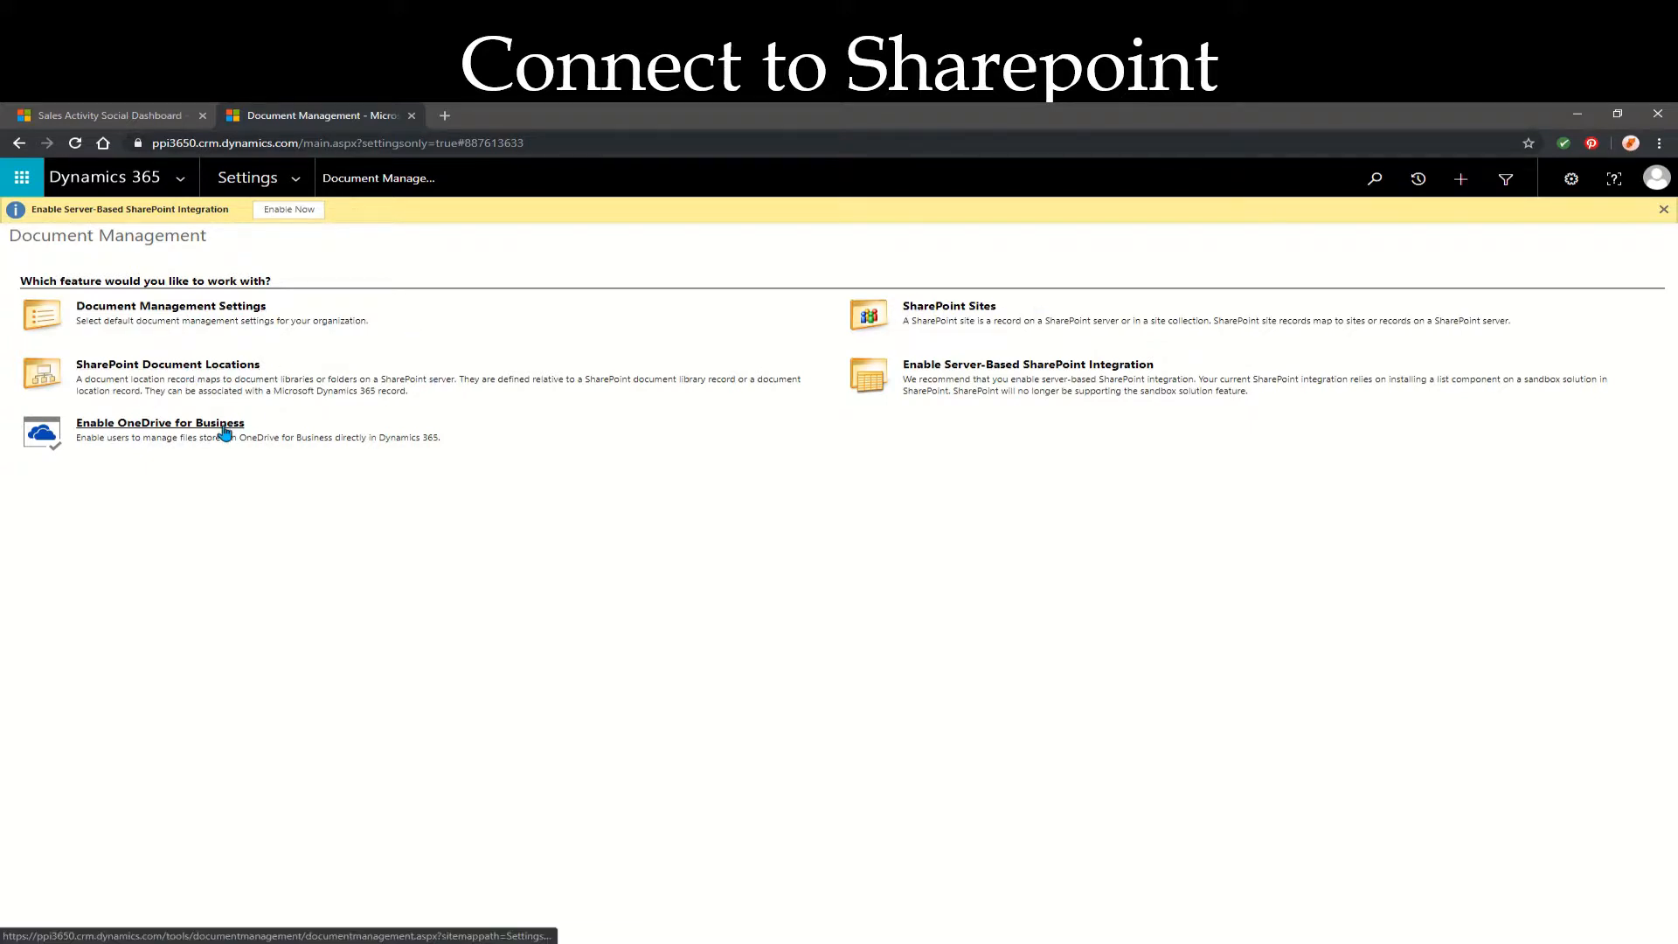
{"action": "left_click", "coordinate": [1026, 371]}
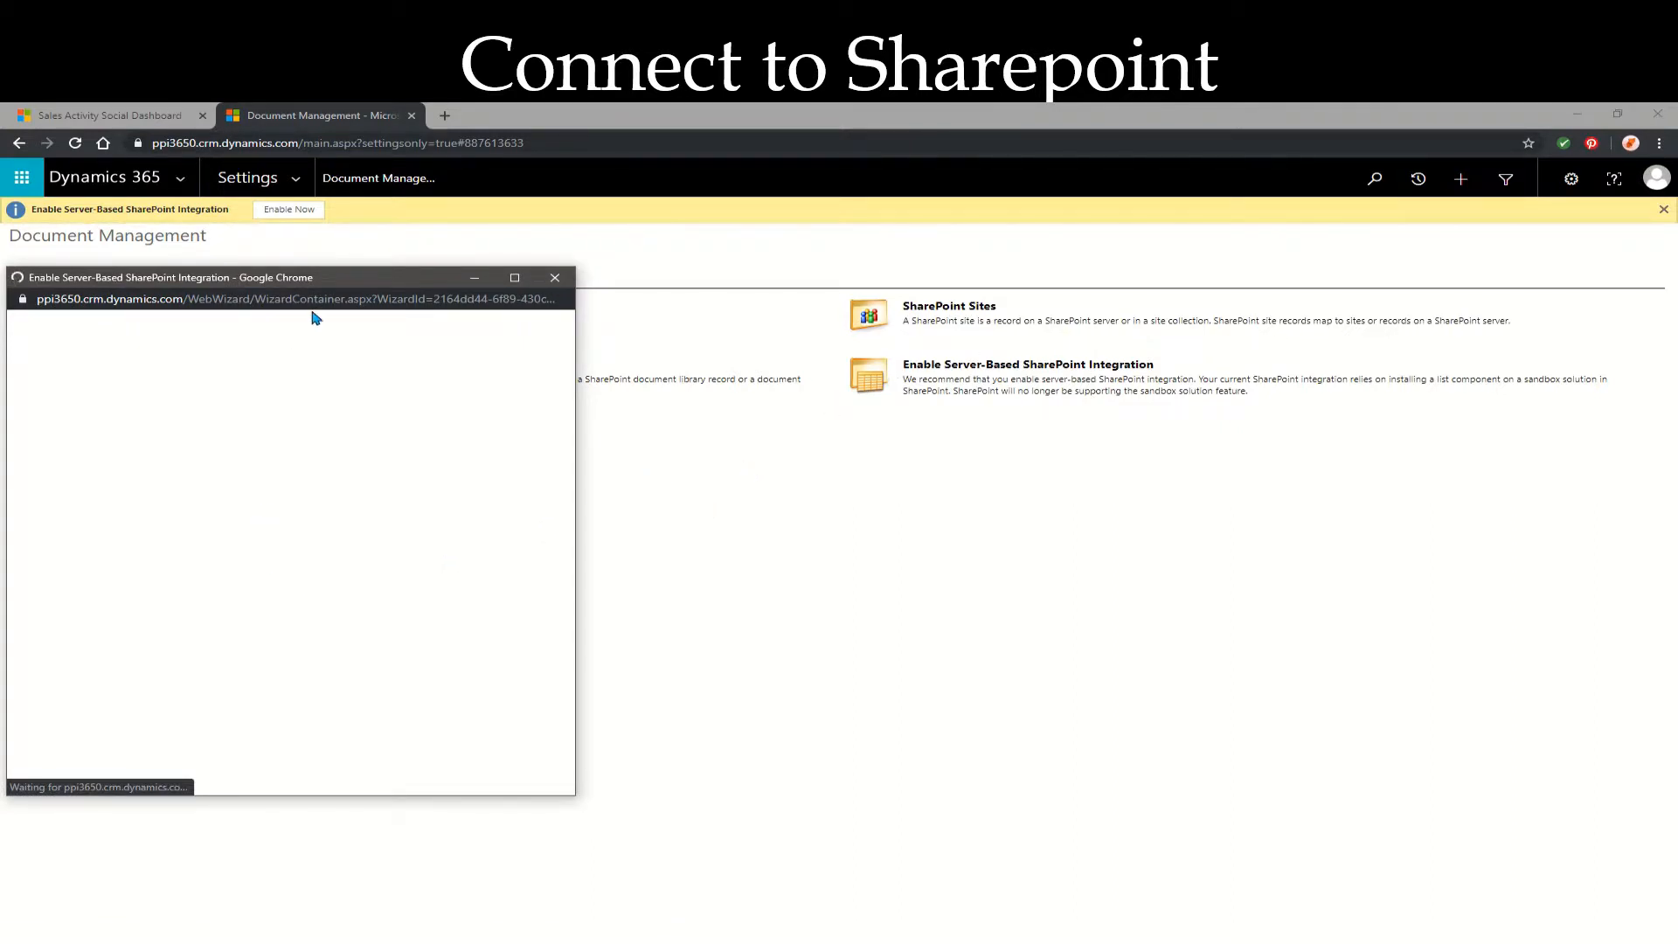
{"action": "left_click_drag", "start_coordinate": [326, 276], "coordinate": [831, 247]}
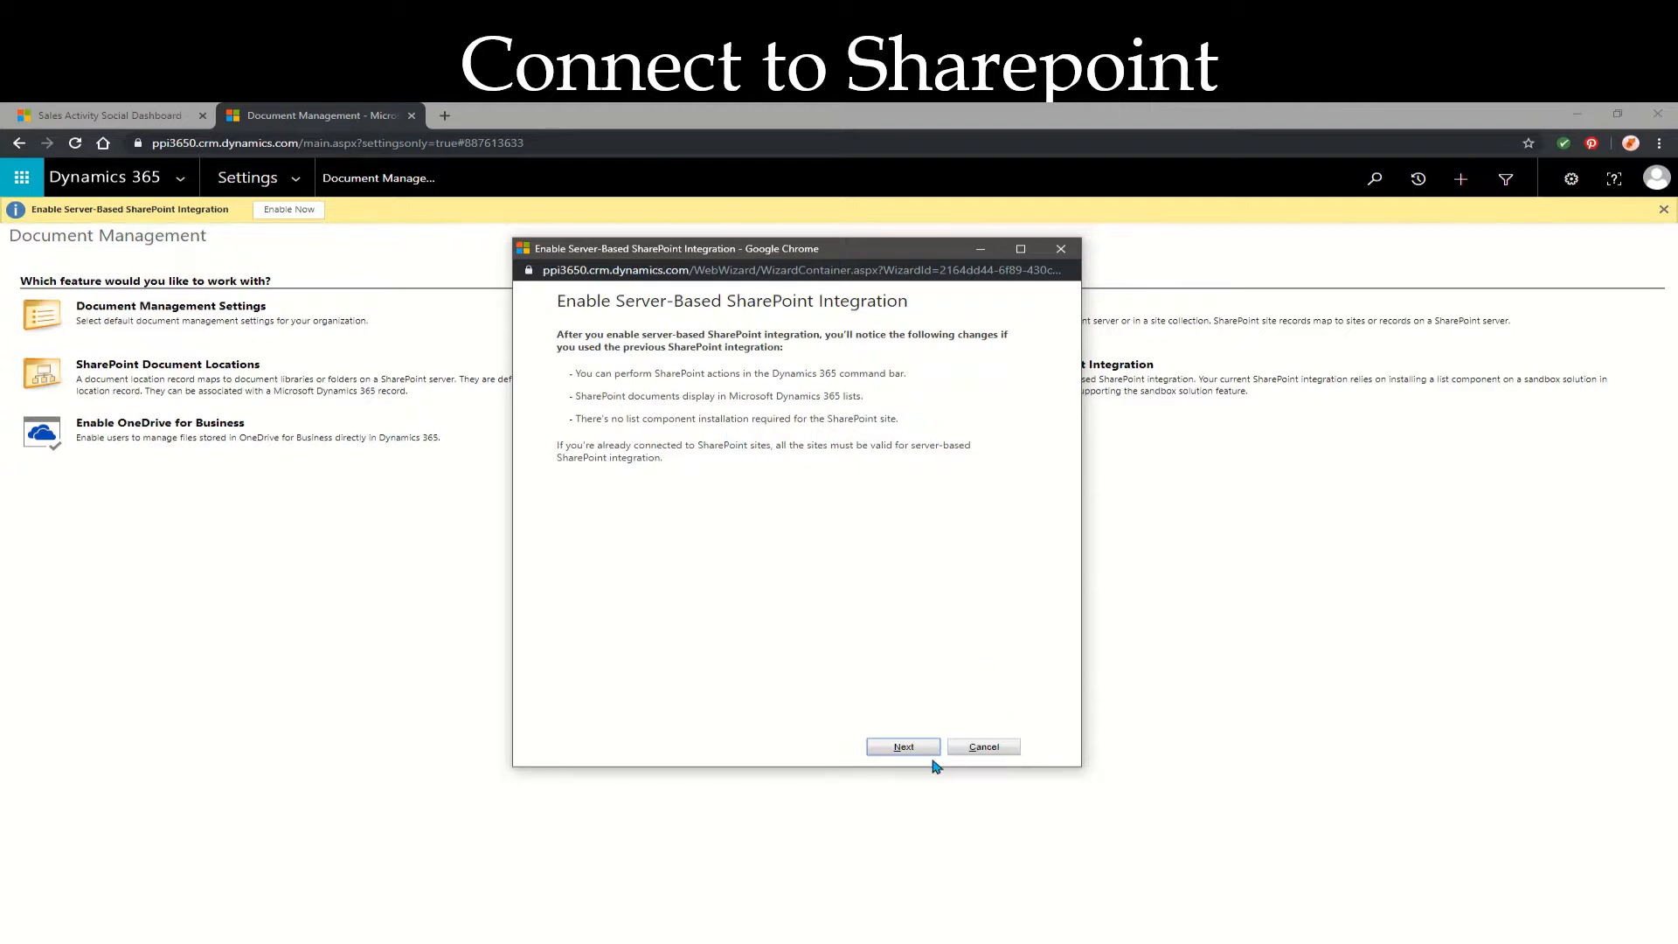
{"action": "left_click", "coordinate": [901, 748]}
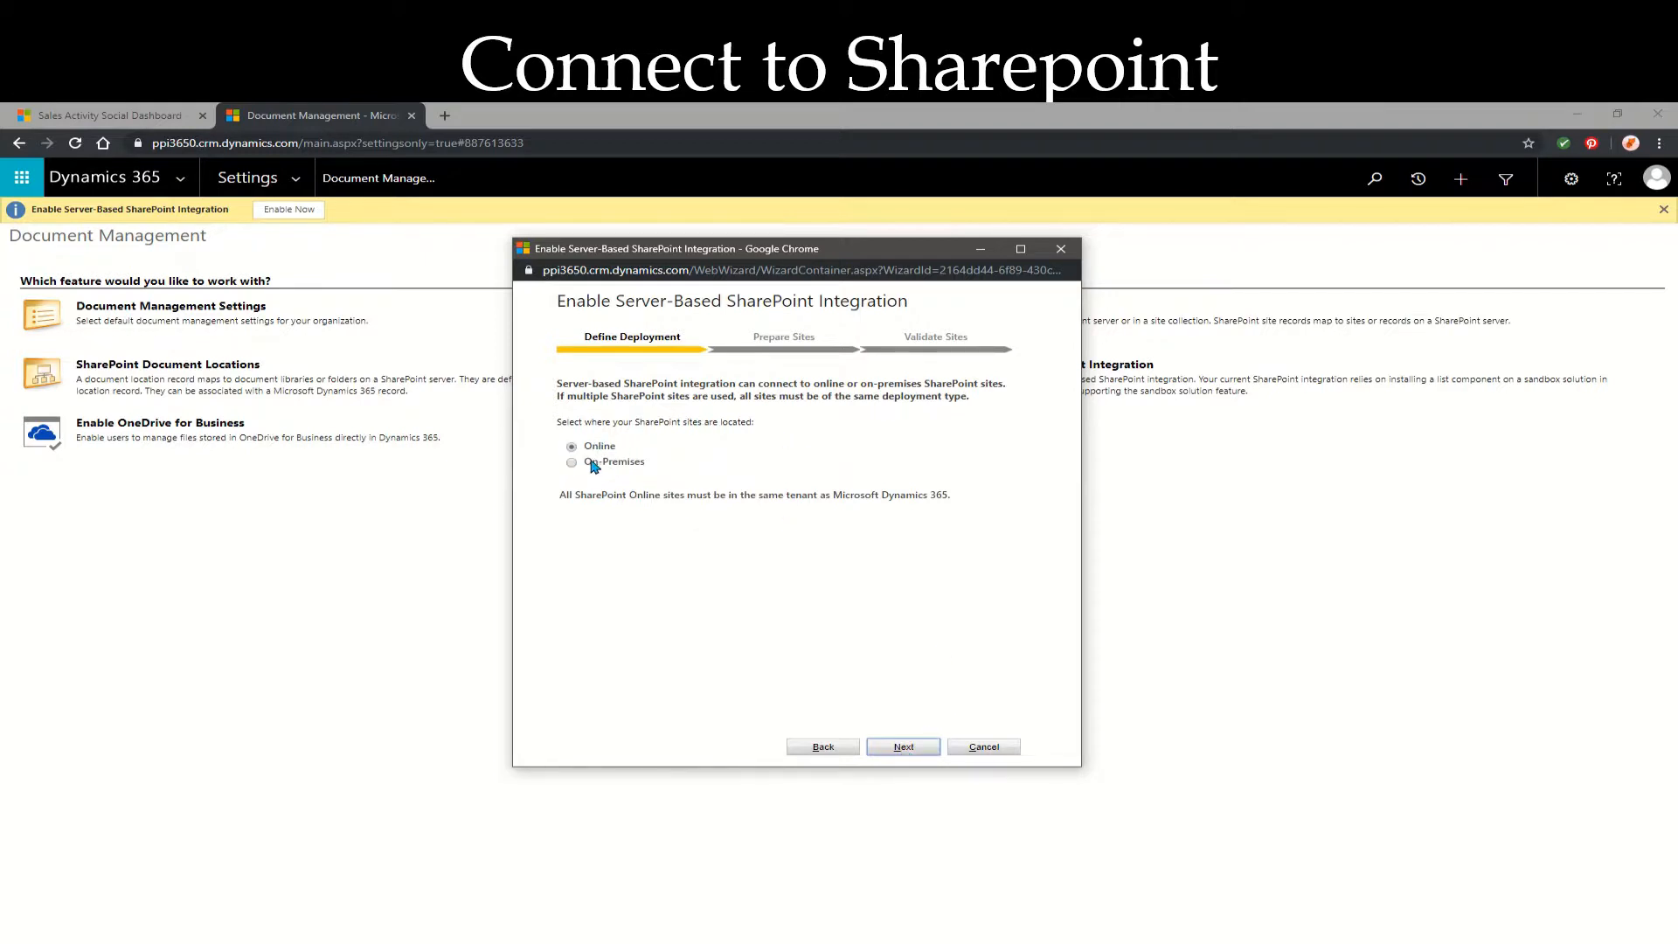
{"action": "left_click", "coordinate": [906, 748]}
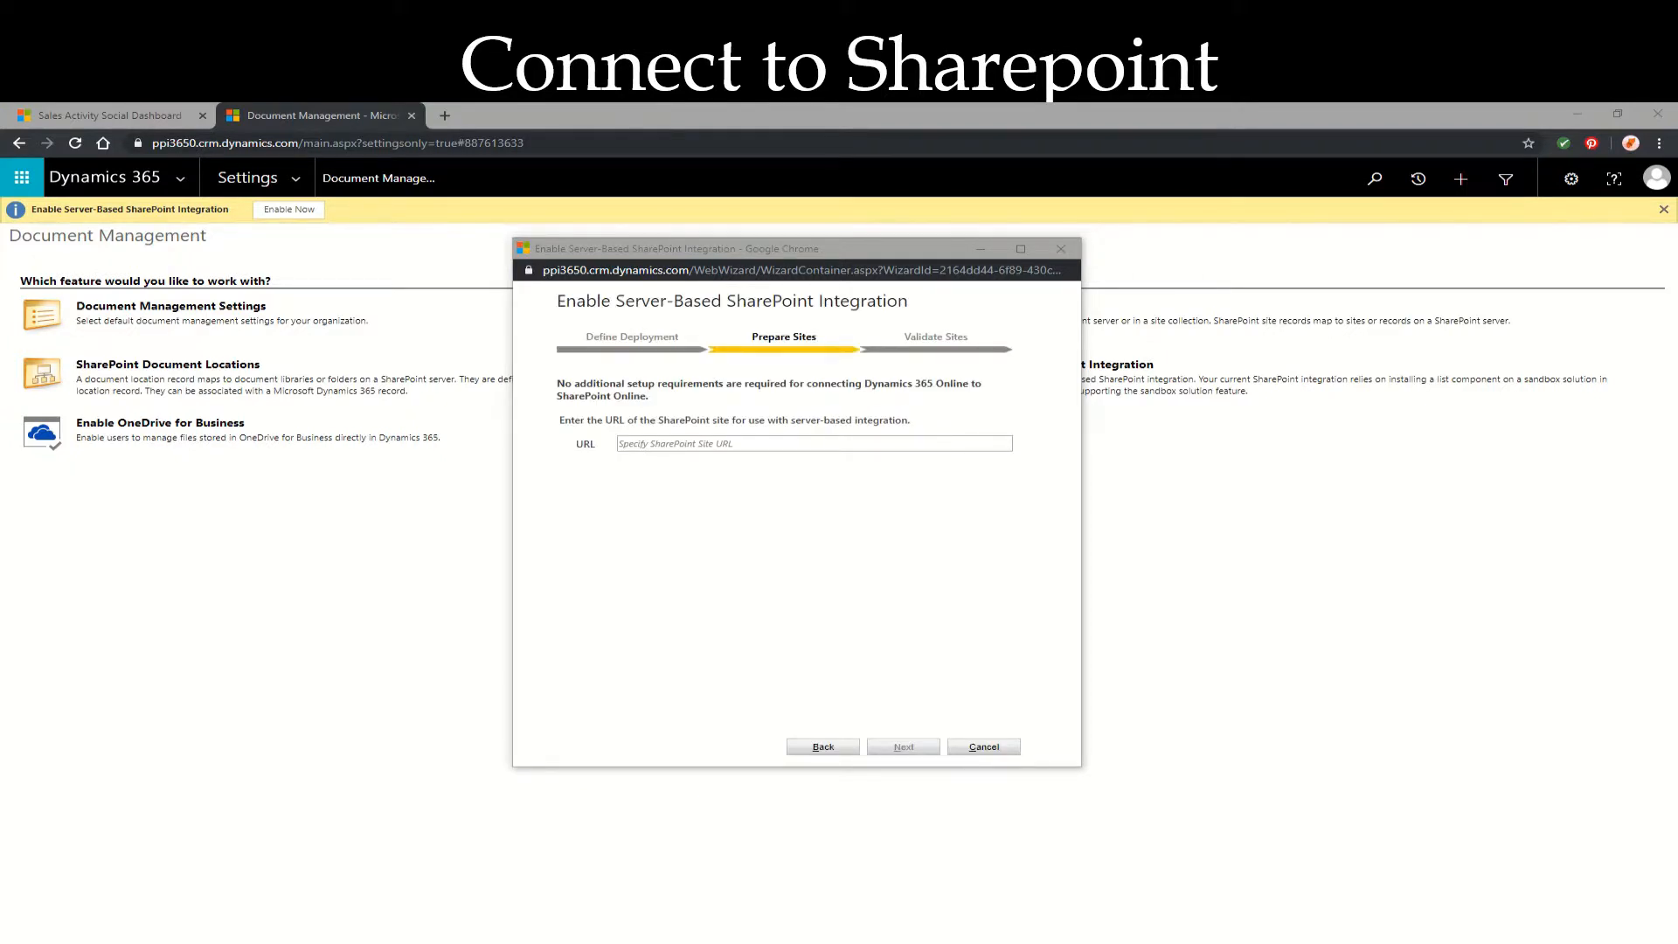
{"action": "left_click", "coordinate": [797, 444]}
{"action": "type", "text": "https://ppi365.sharepoint.com/_layouts/15/sharepoint.aspx"}
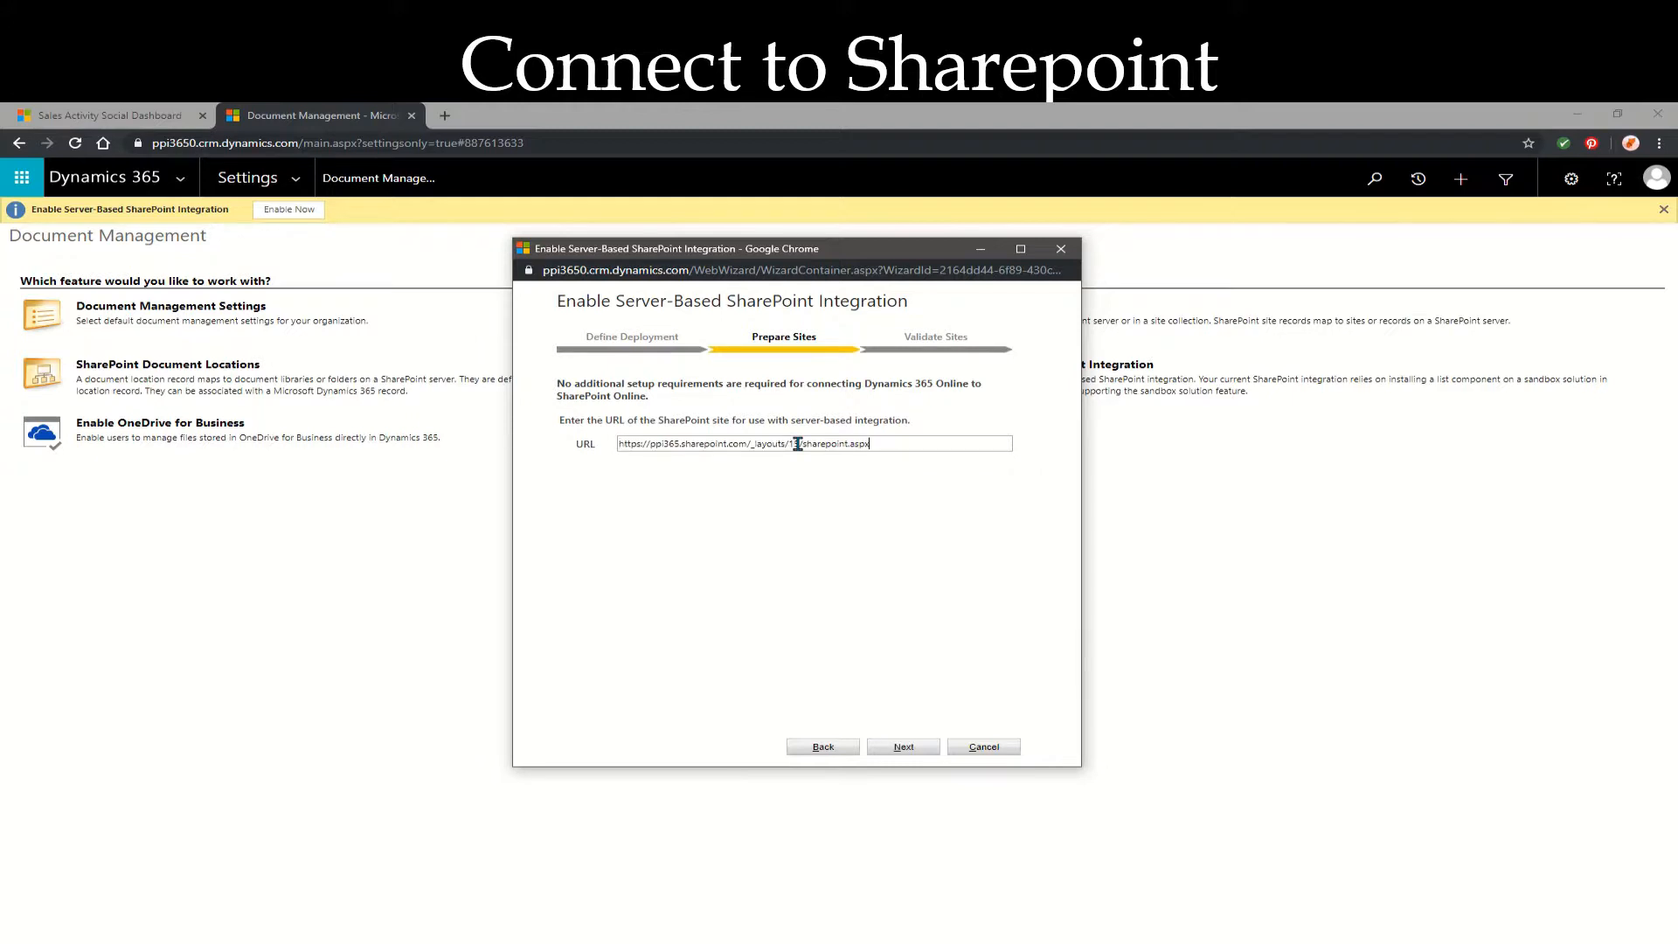
{"action": "left_click", "coordinate": [900, 747]}
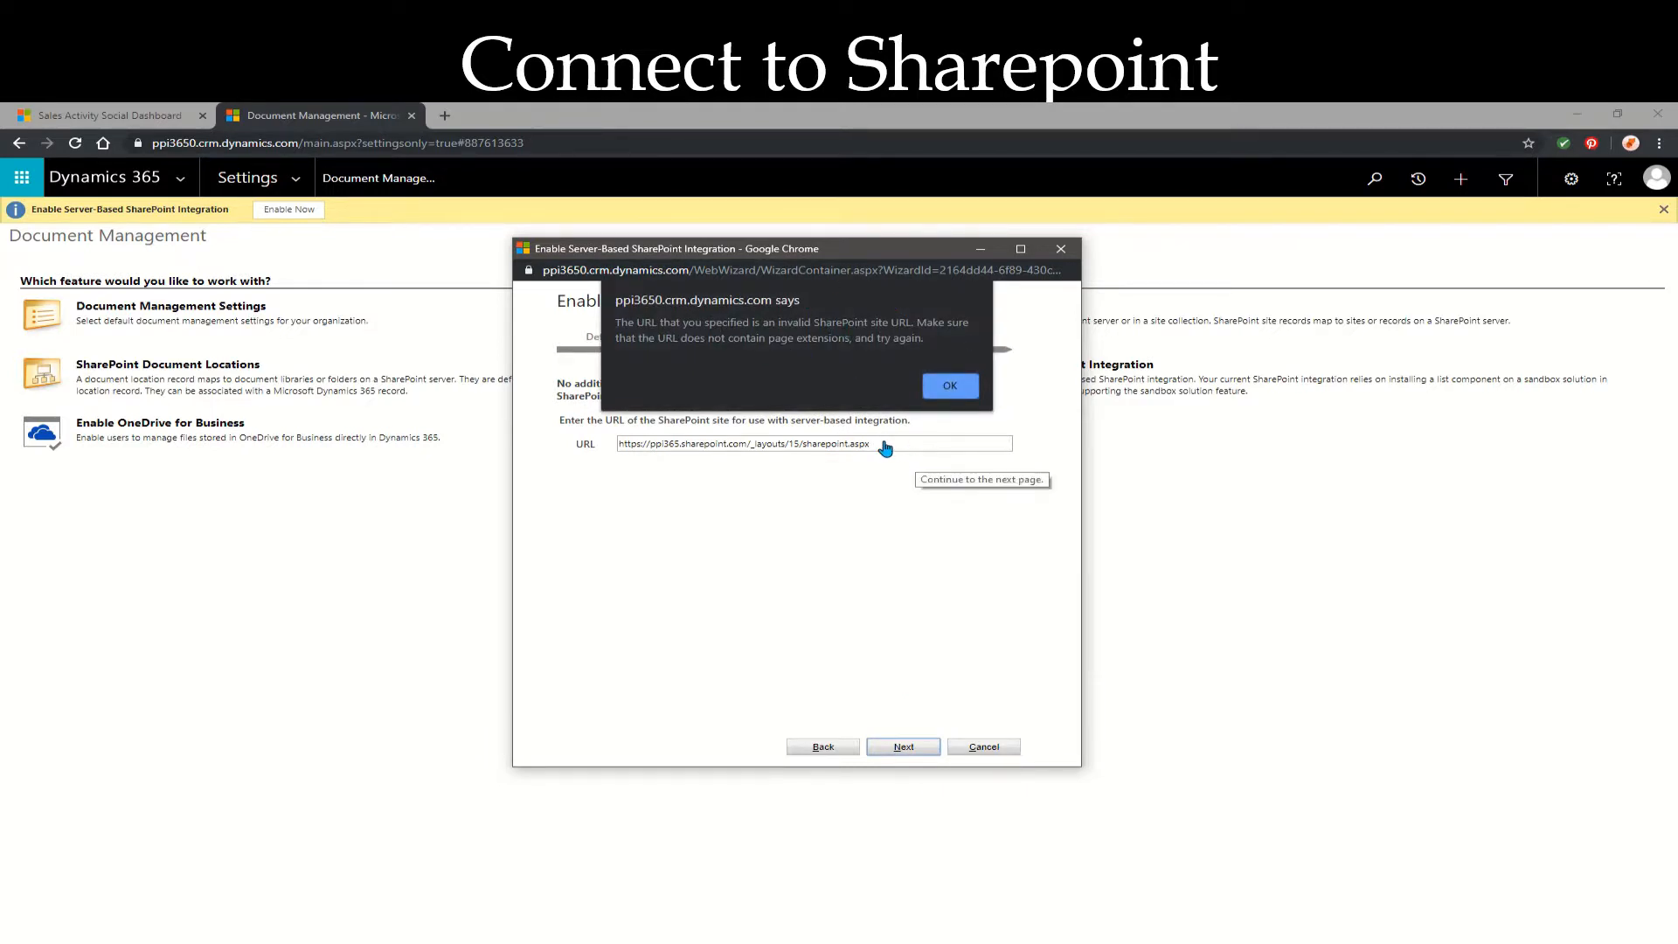
{"action": "left_click", "coordinate": [948, 385]}
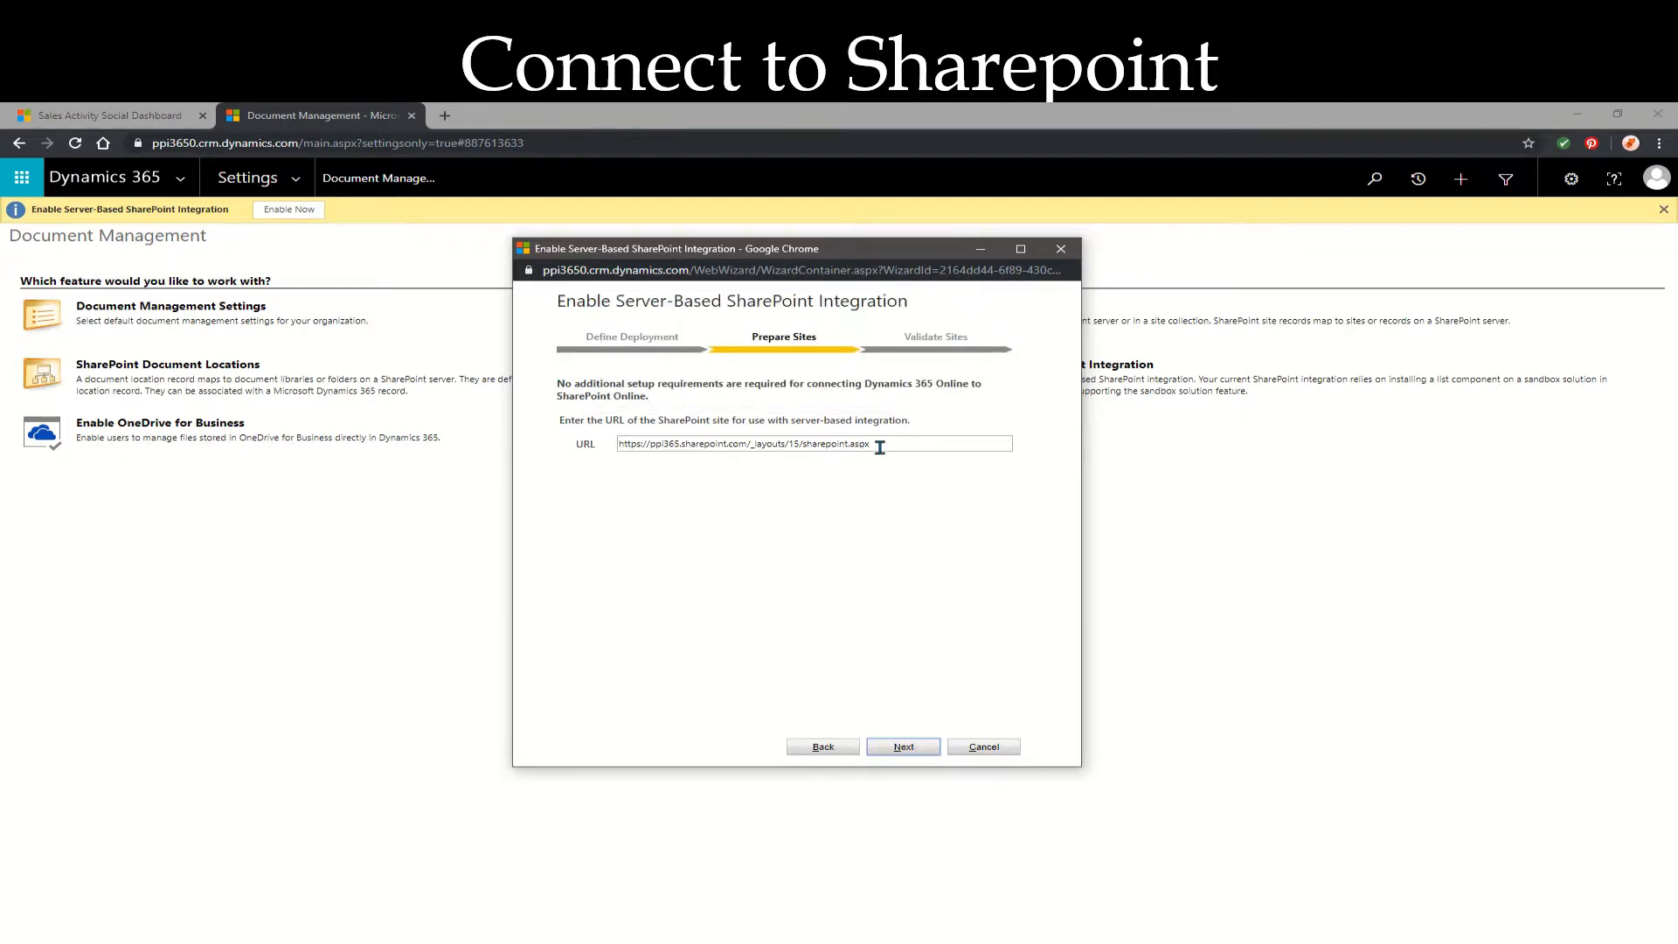
{"action": "left_click_drag", "start_coordinate": [876, 448], "coordinate": [758, 449]}
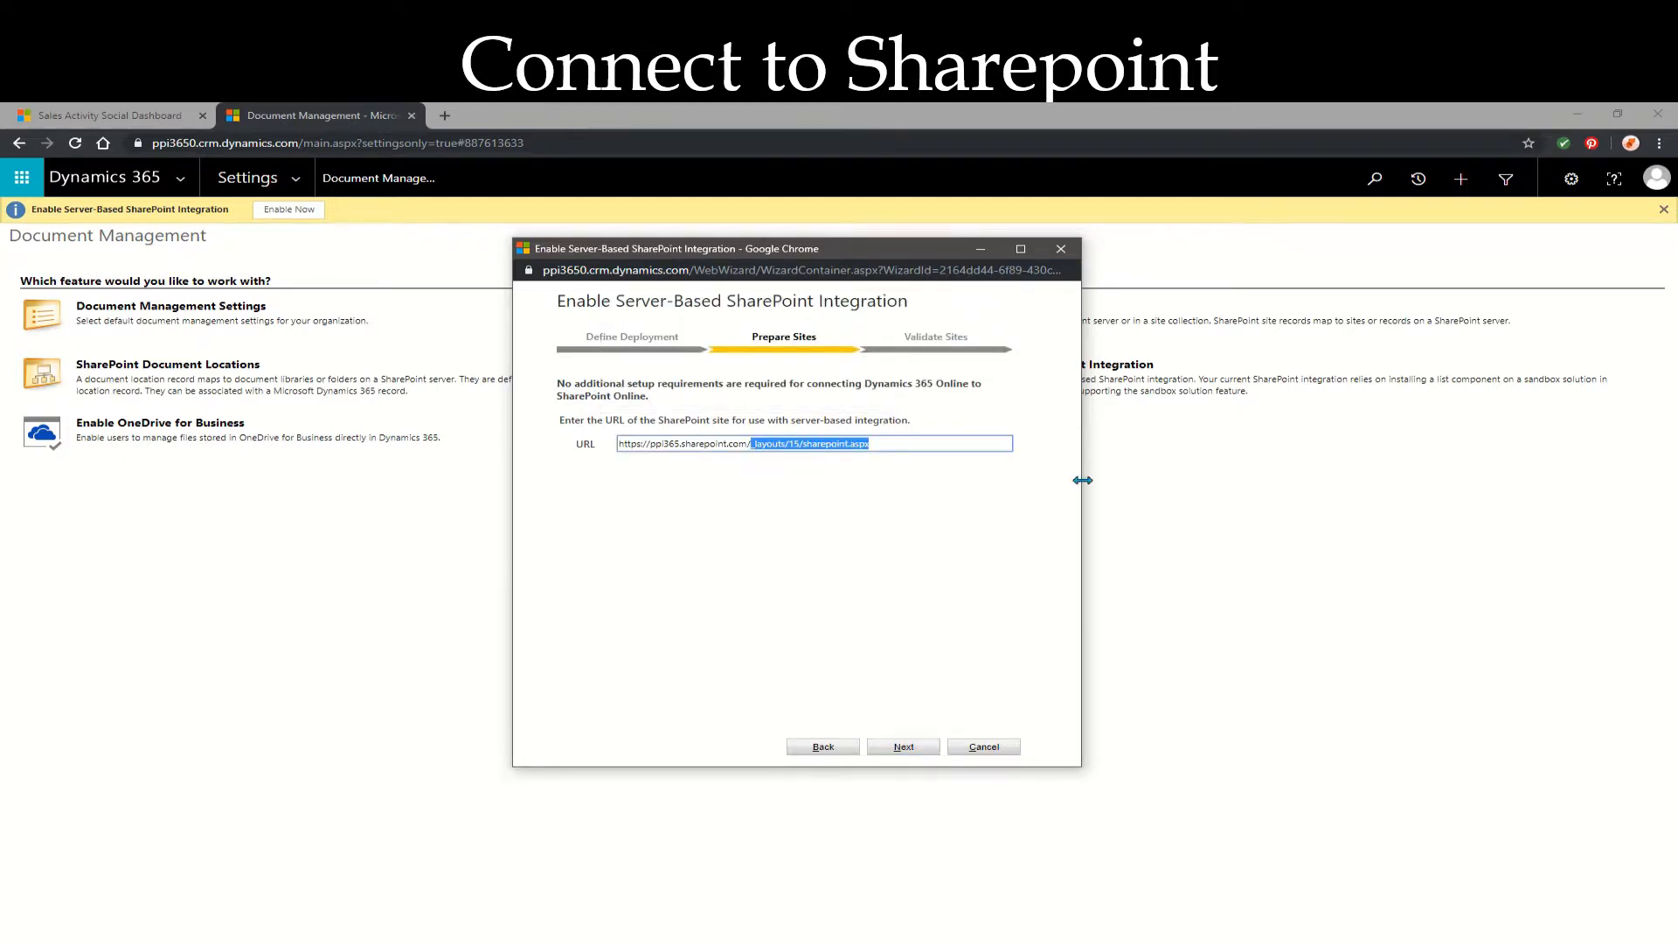
{"action": "key", "text": "BackSpace"}
{"action": "left_click", "coordinate": [905, 748]}
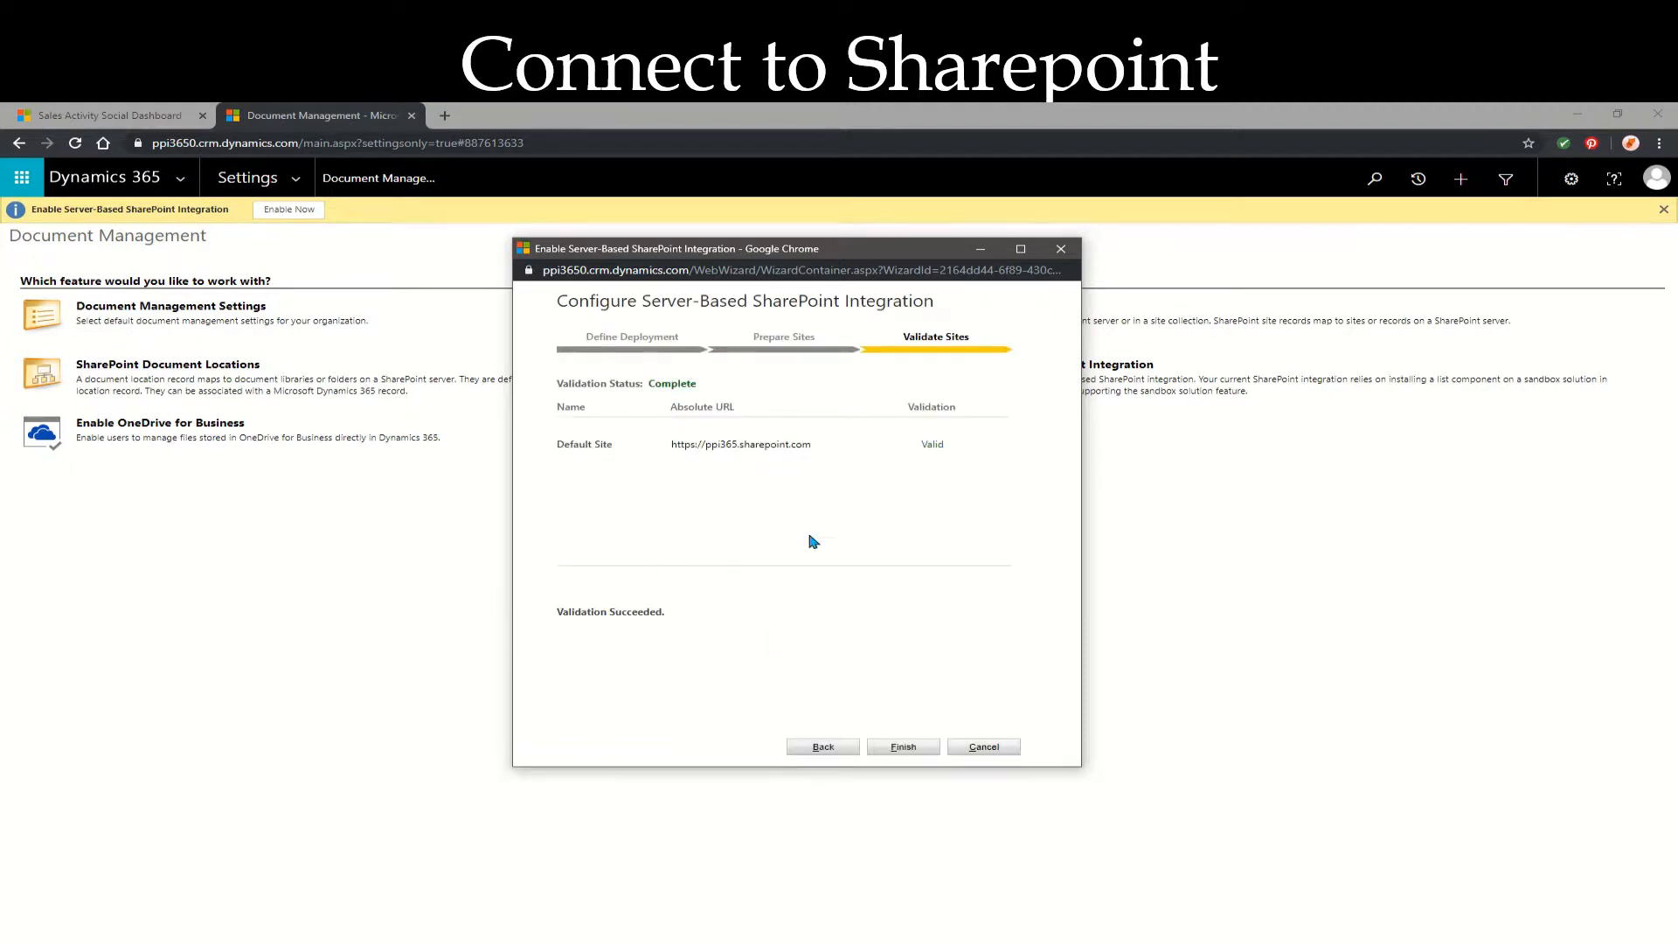
{"action": "left_click", "coordinate": [905, 750]}
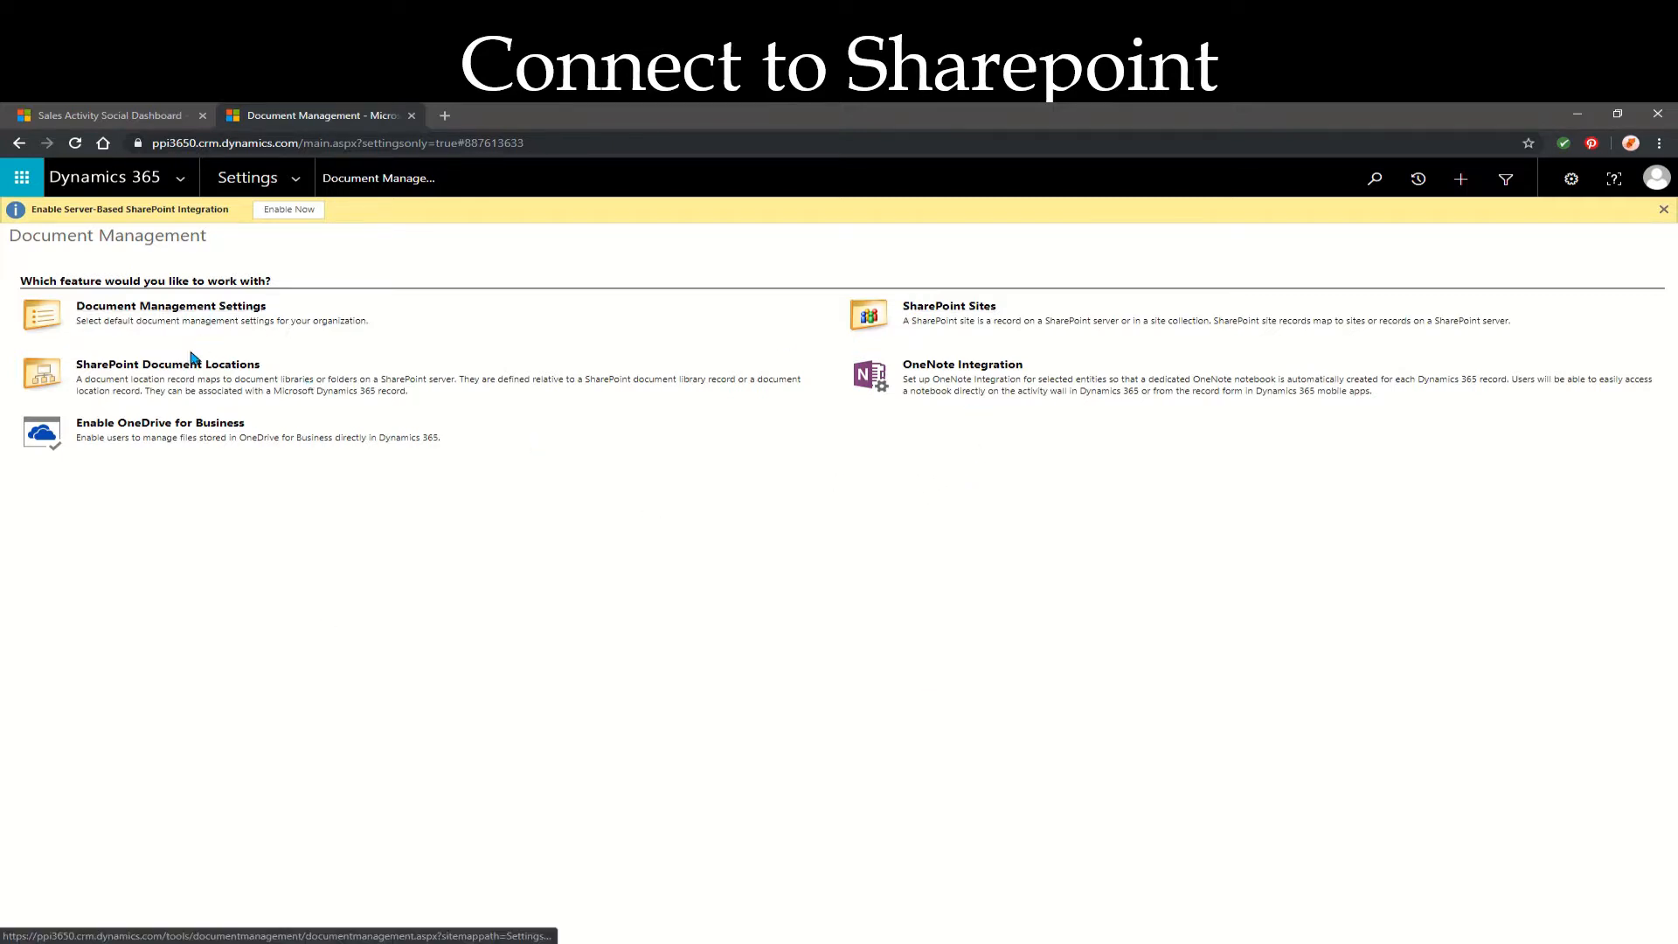
Check the Default Site record in the active SharePoint sites list and return to Document Management
{"action": "left_click", "coordinate": [935, 313]}
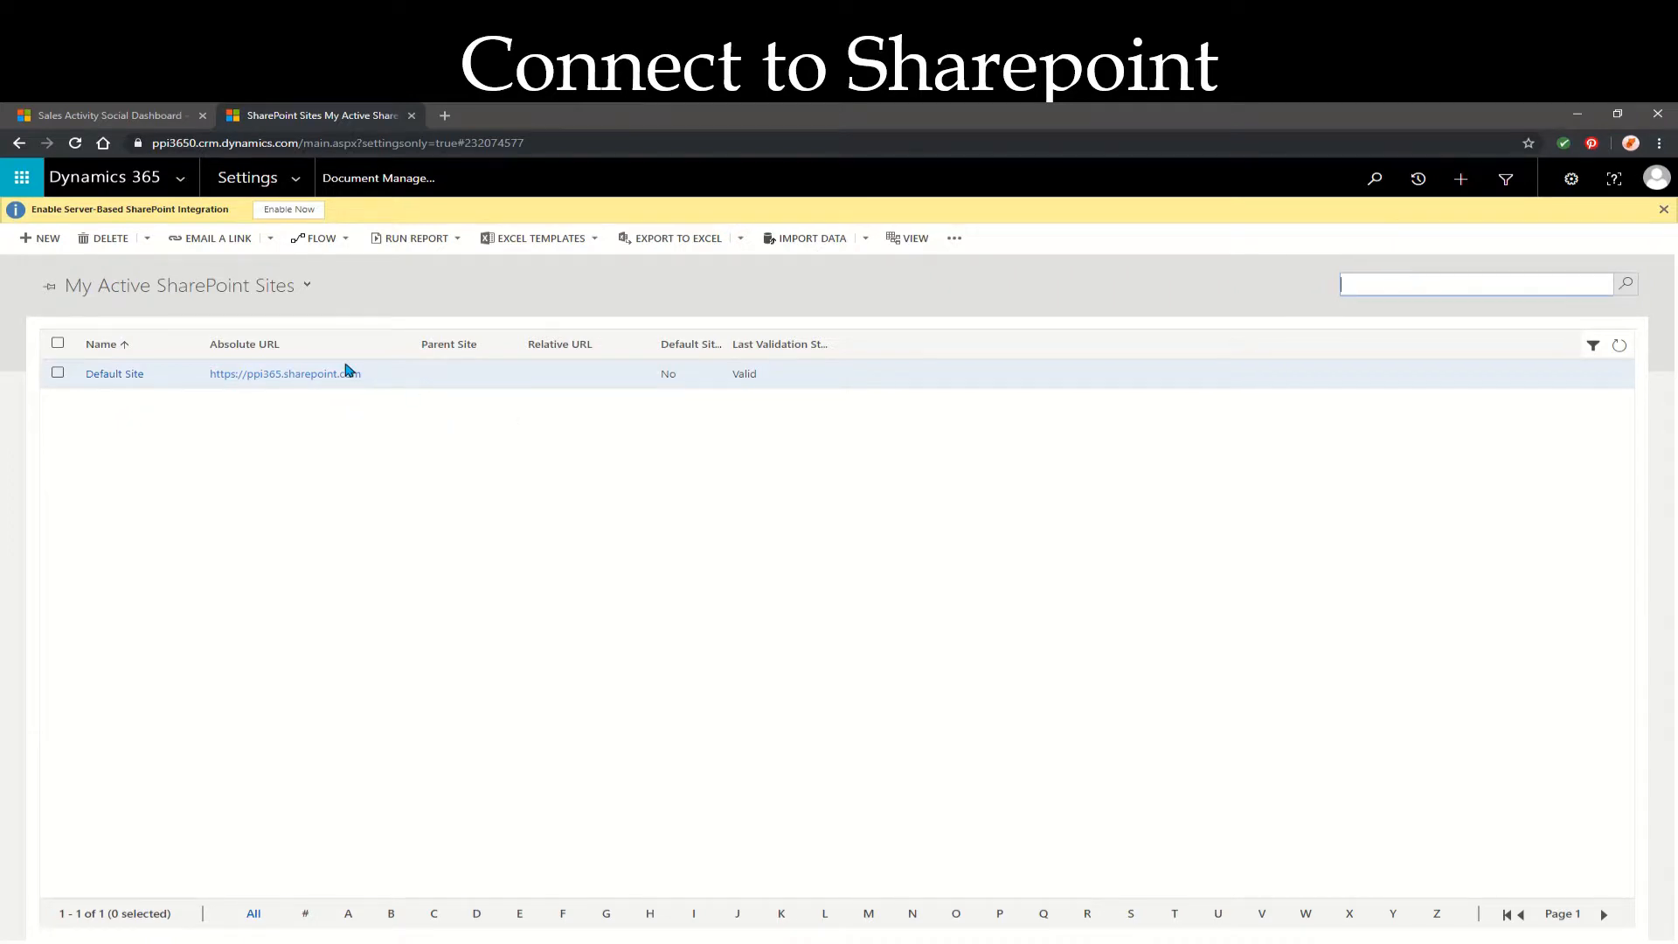
{"action": "left_click", "coordinate": [56, 373]}
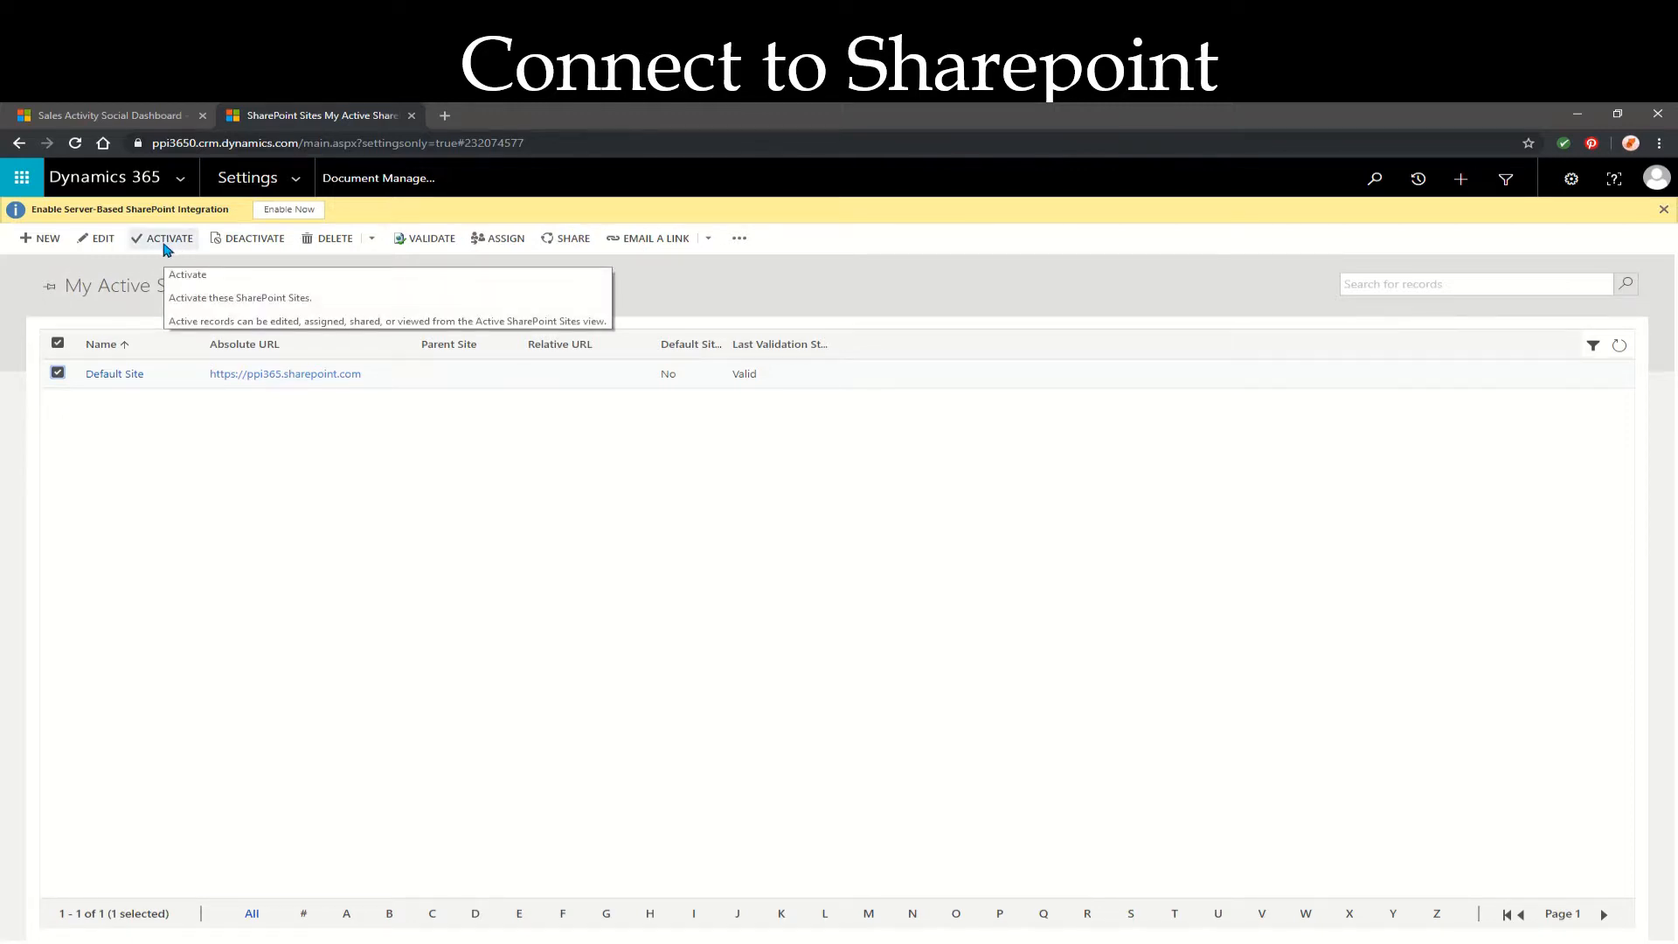
{"action": "left_click", "coordinate": [19, 143]}
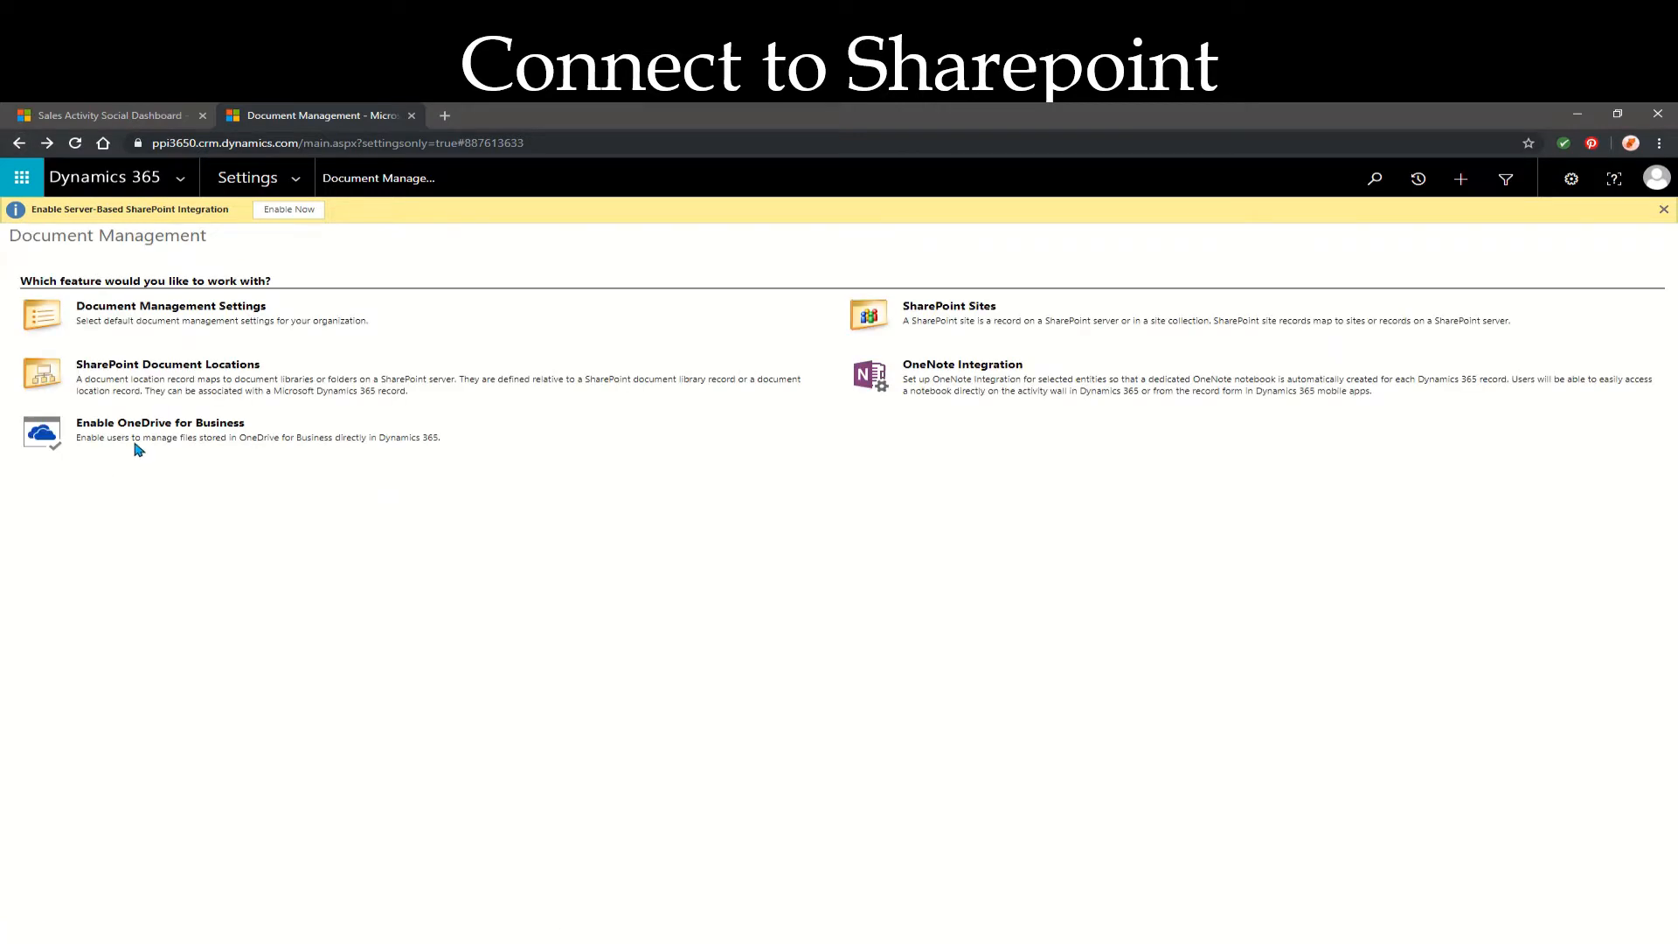
{"action": "left_click", "coordinate": [127, 306]}
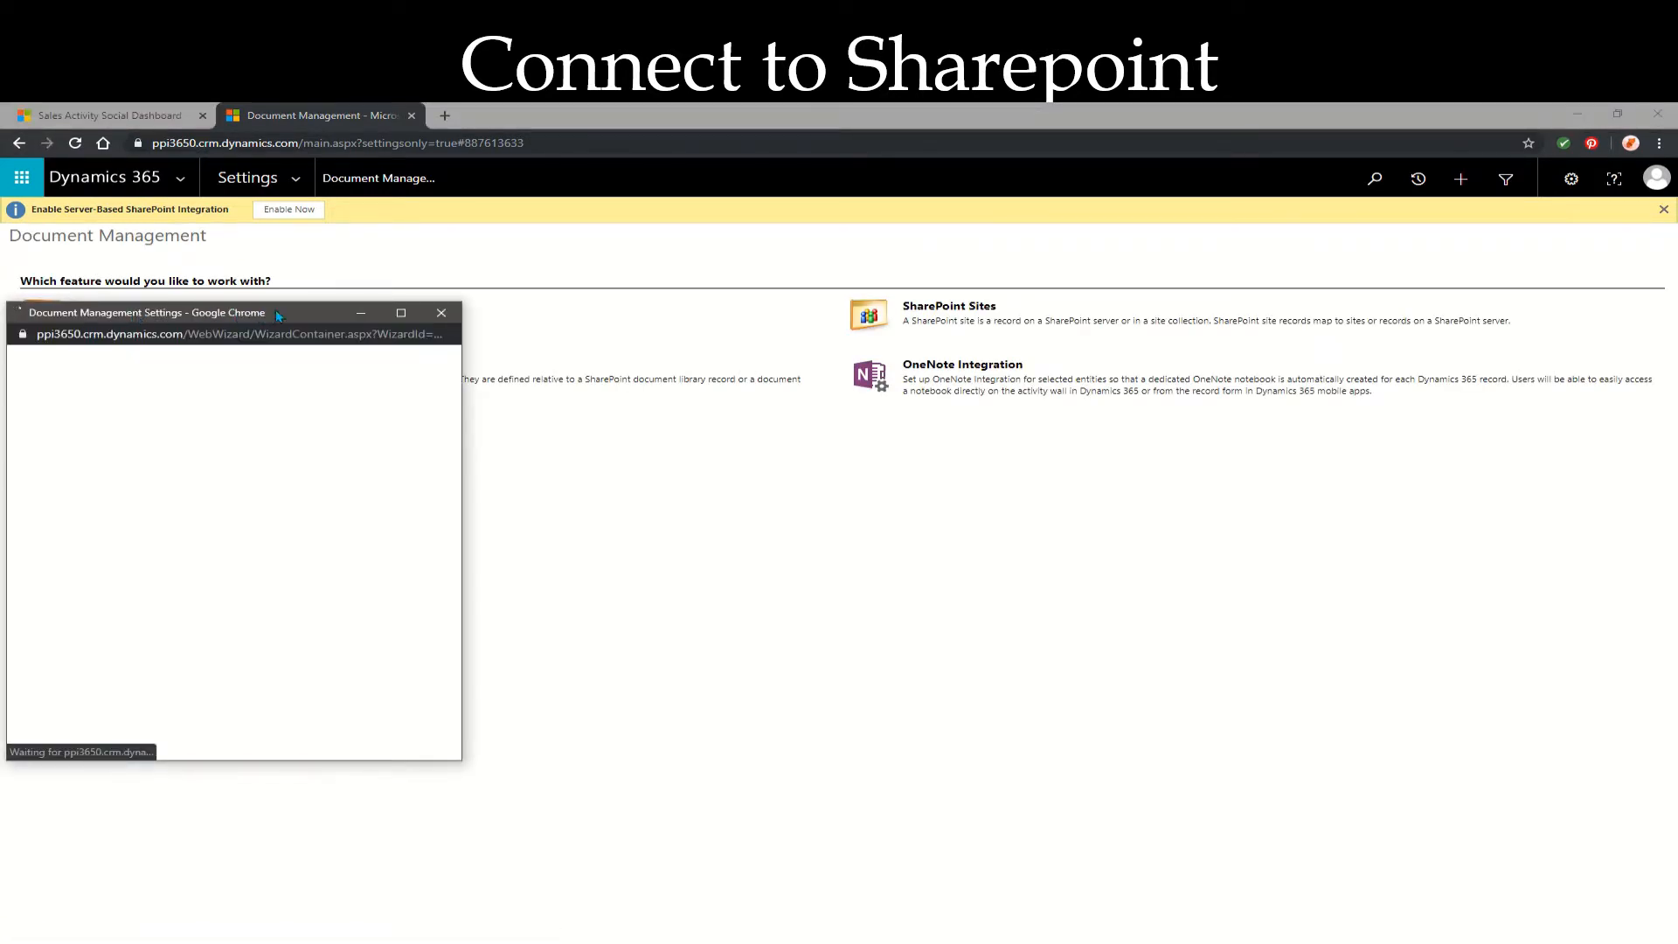
{"action": "left_click_drag", "start_coordinate": [303, 315], "coordinate": [892, 262]}
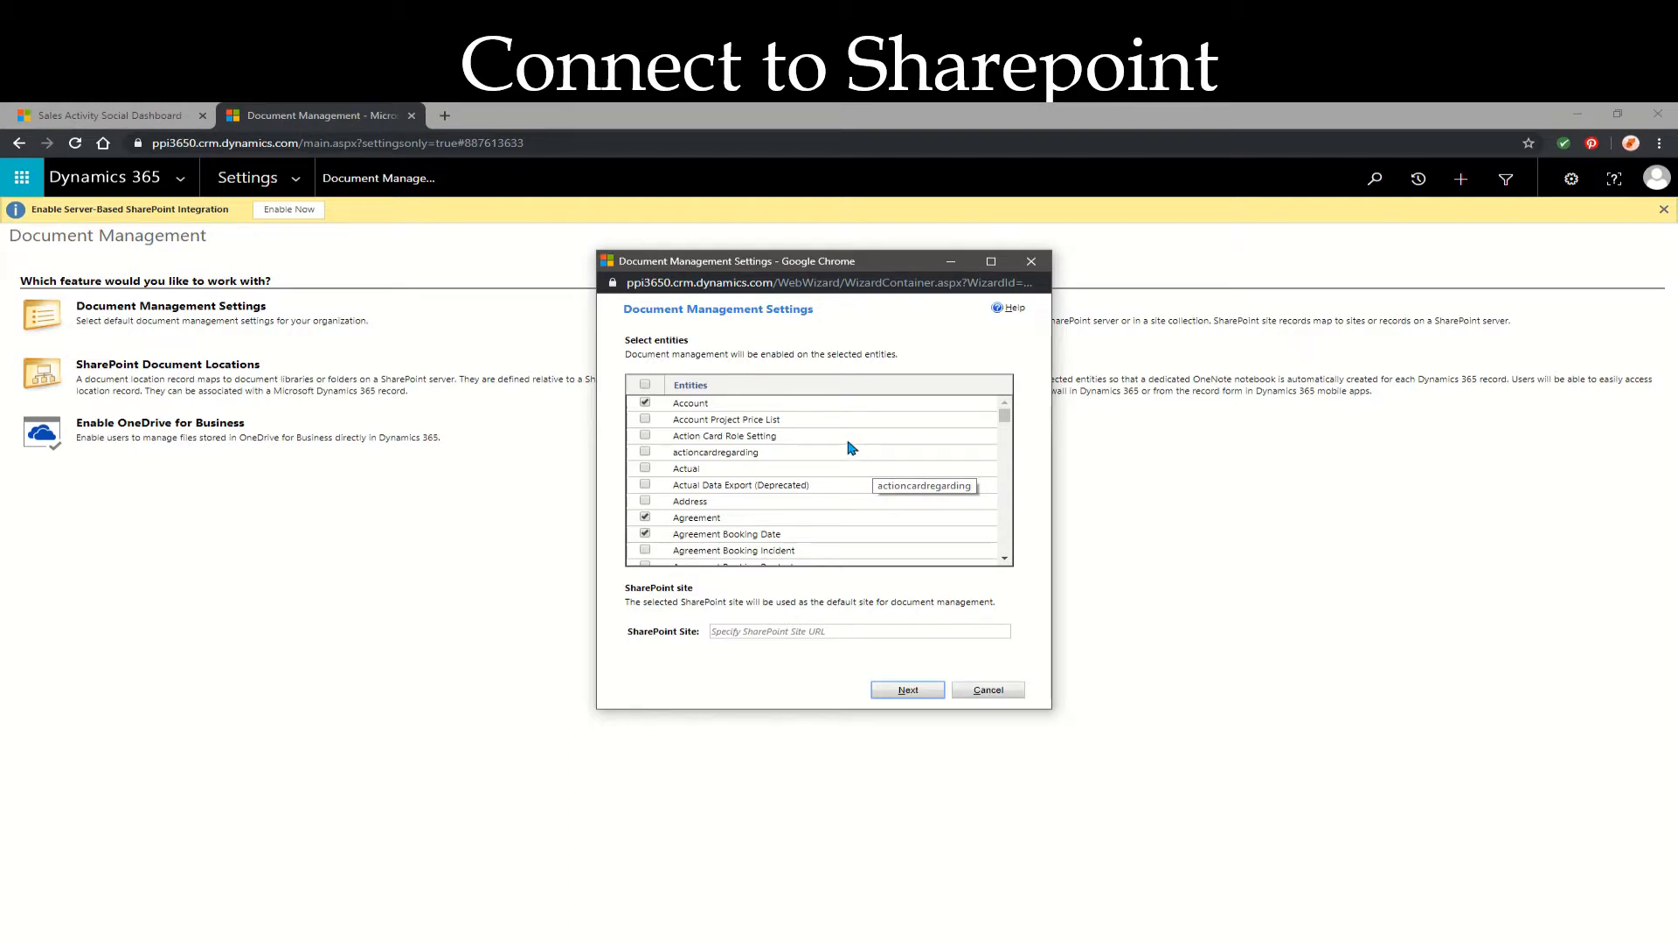
{"action": "scroll", "coordinate": [852, 448], "scroll_direction": "down", "scroll_amount": 2}
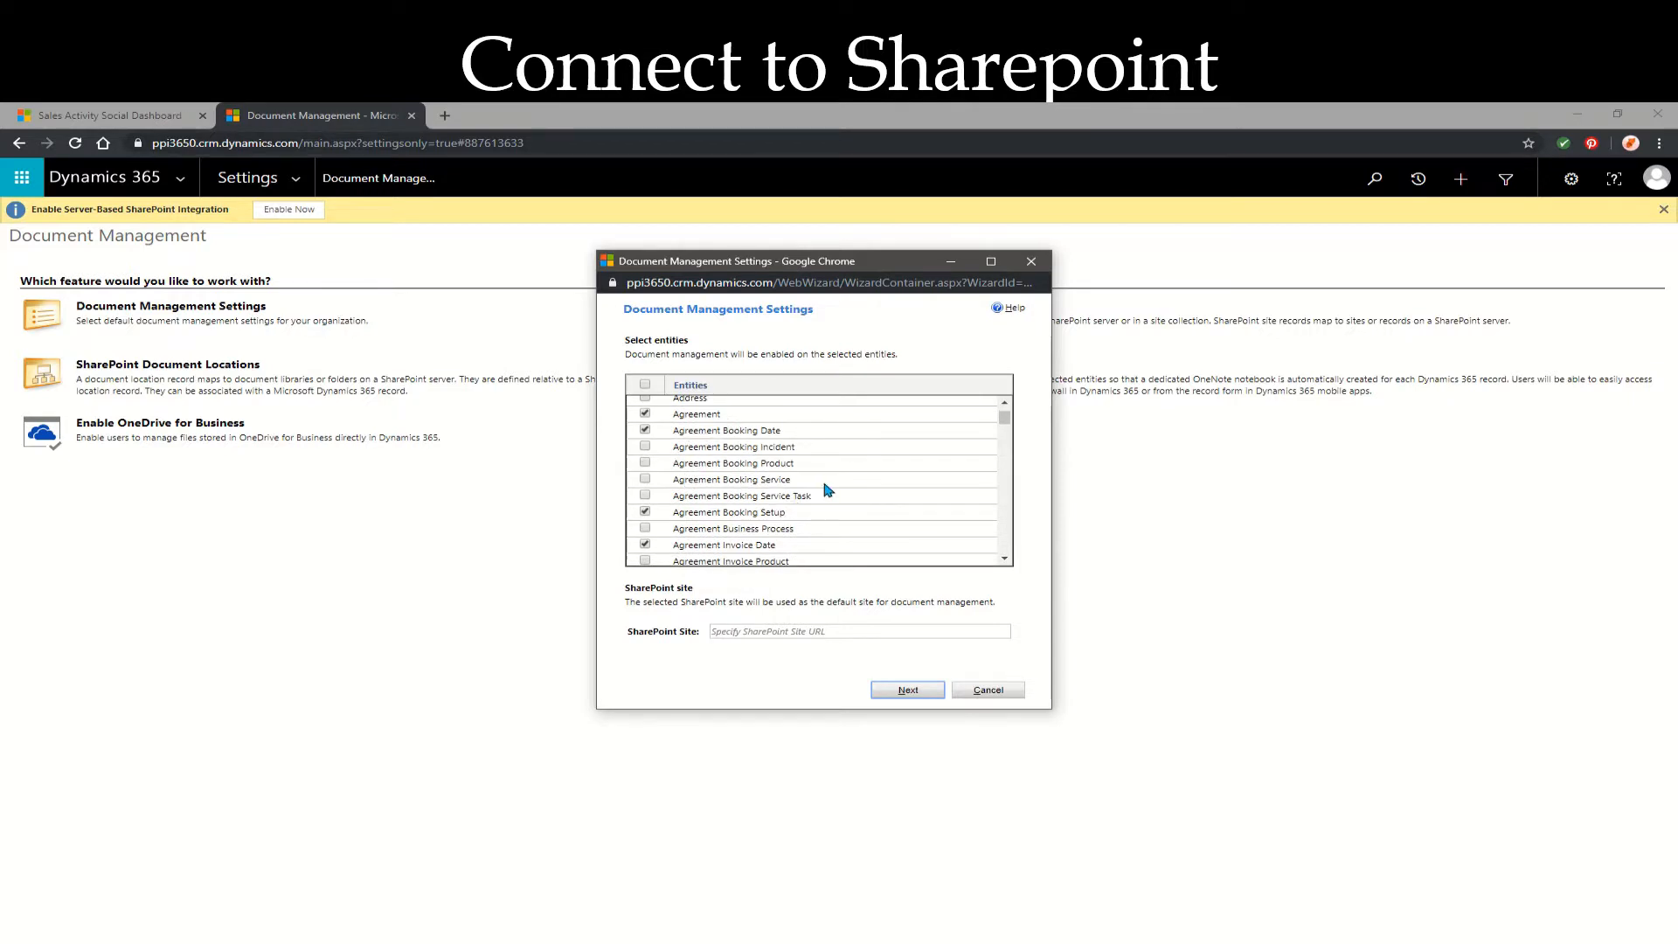
{"action": "scroll", "coordinate": [846, 489], "scroll_direction": "down", "scroll_amount": 2}
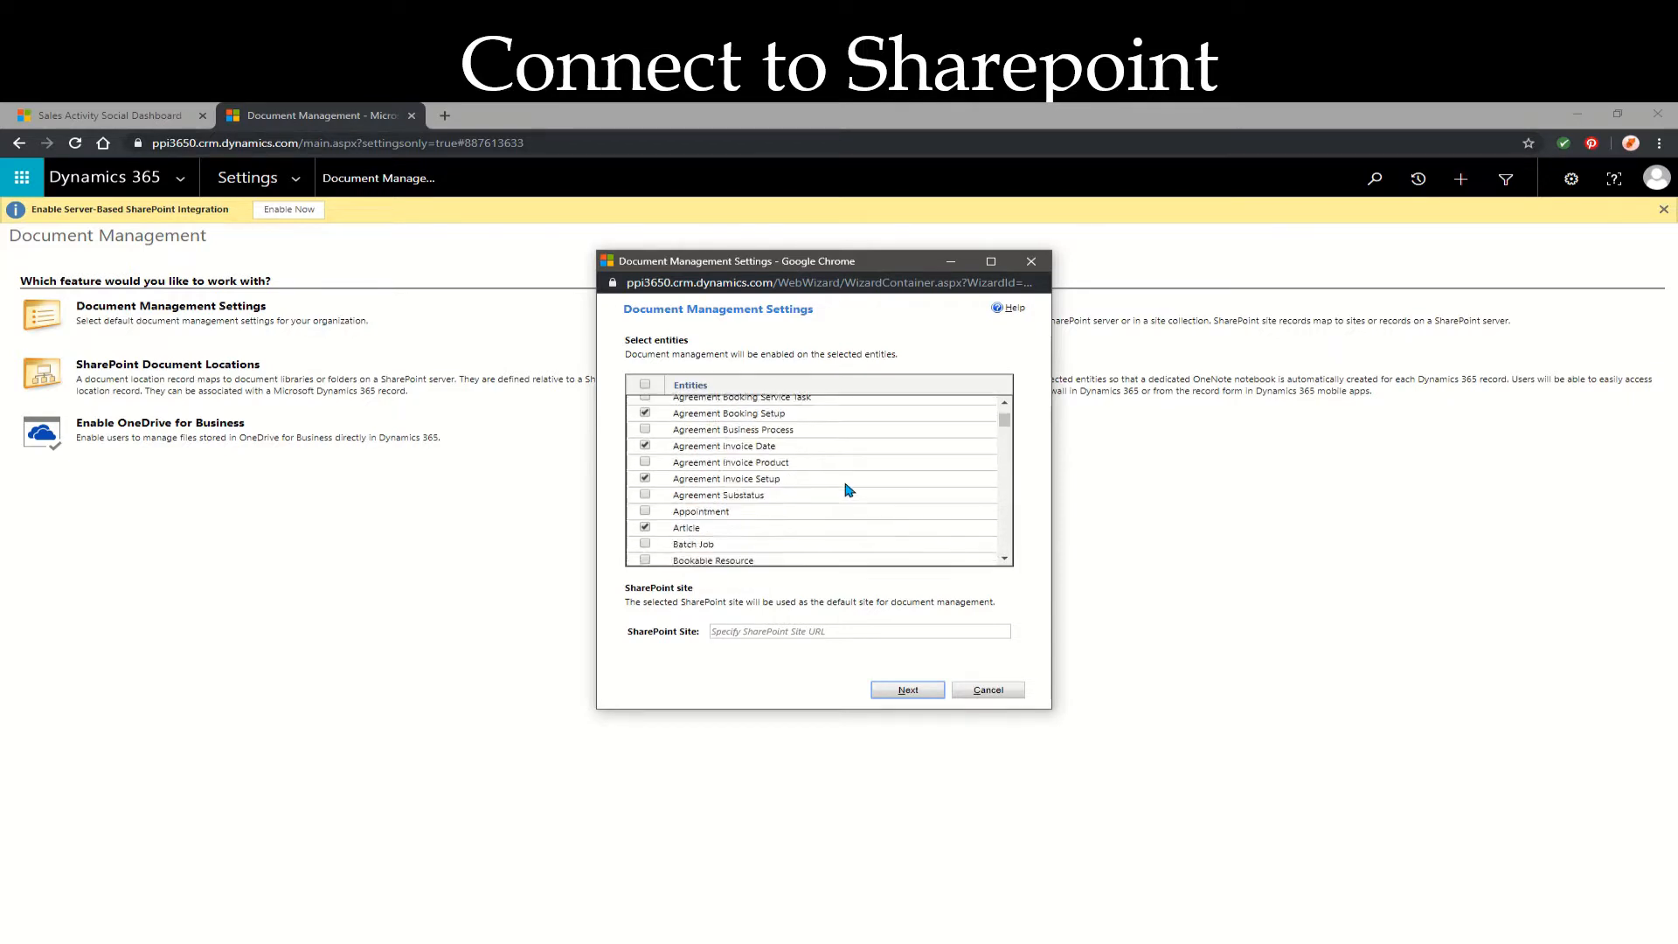
{"action": "left_click", "coordinate": [752, 629]}
{"action": "type", "text": "https://ppi365.sharepoint.com/_layouts/15/sharepoint.aspx"}
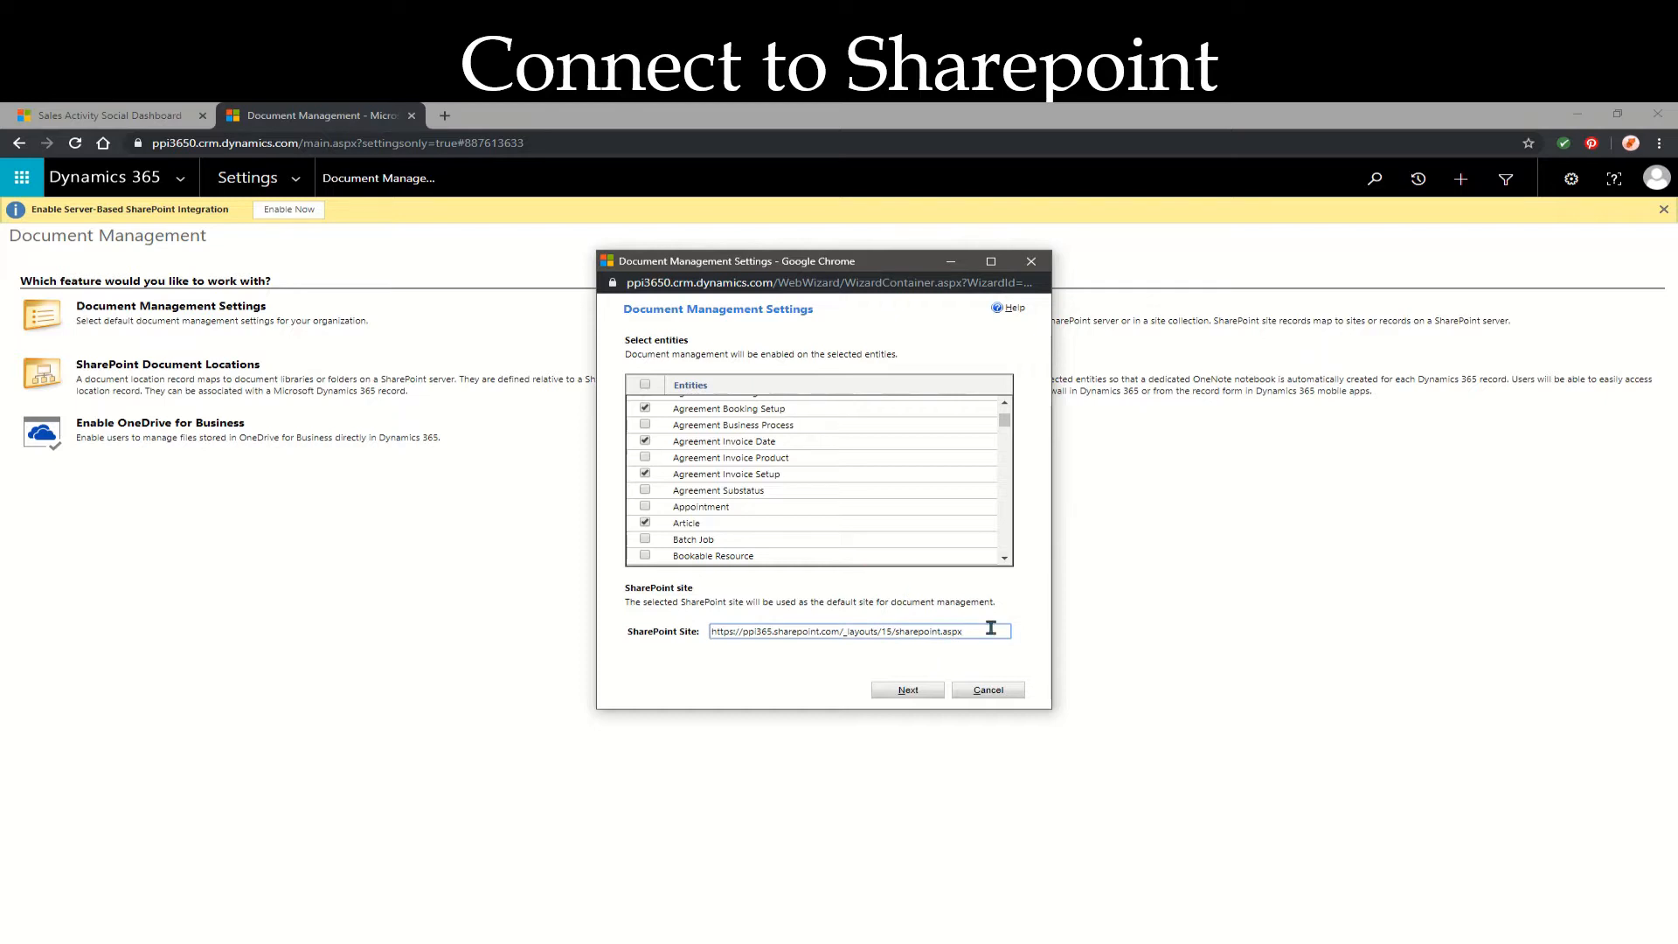
{"action": "left_click_drag", "start_coordinate": [990, 628], "coordinate": [848, 632]}
{"action": "key", "text": "BackSpace"}
{"action": "left_click", "coordinate": [900, 695]}
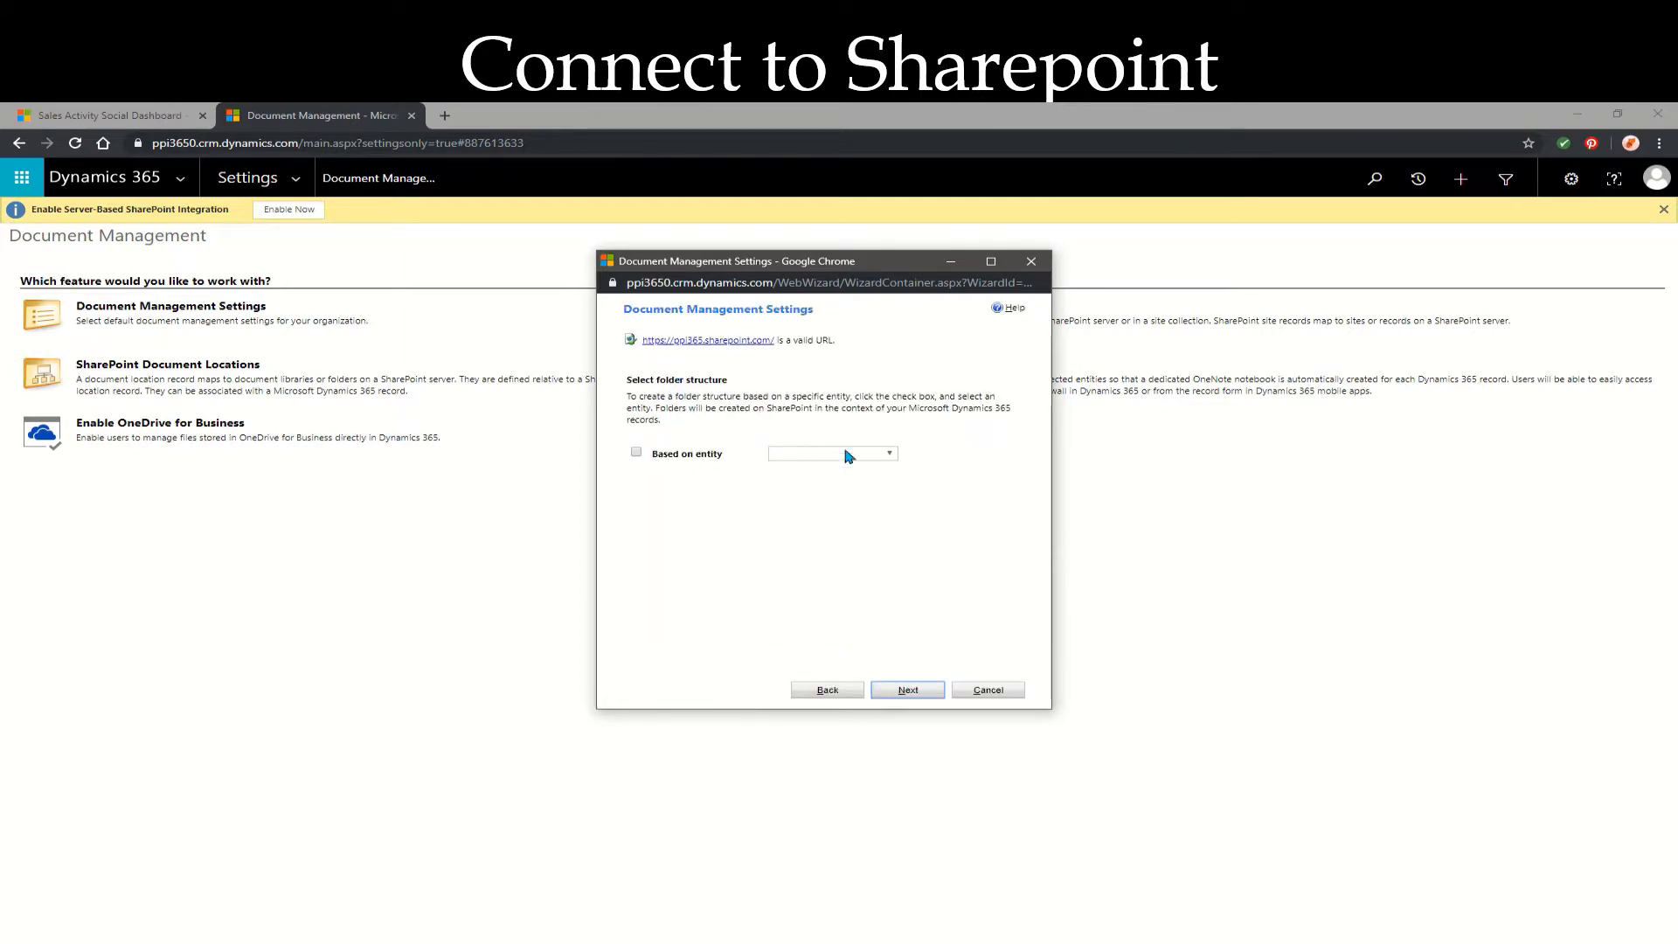
Review the entity-based folder structure options, leave Based on entity disabled and proceed to creating the document libraries
{"action": "left_click", "coordinate": [636, 453]}
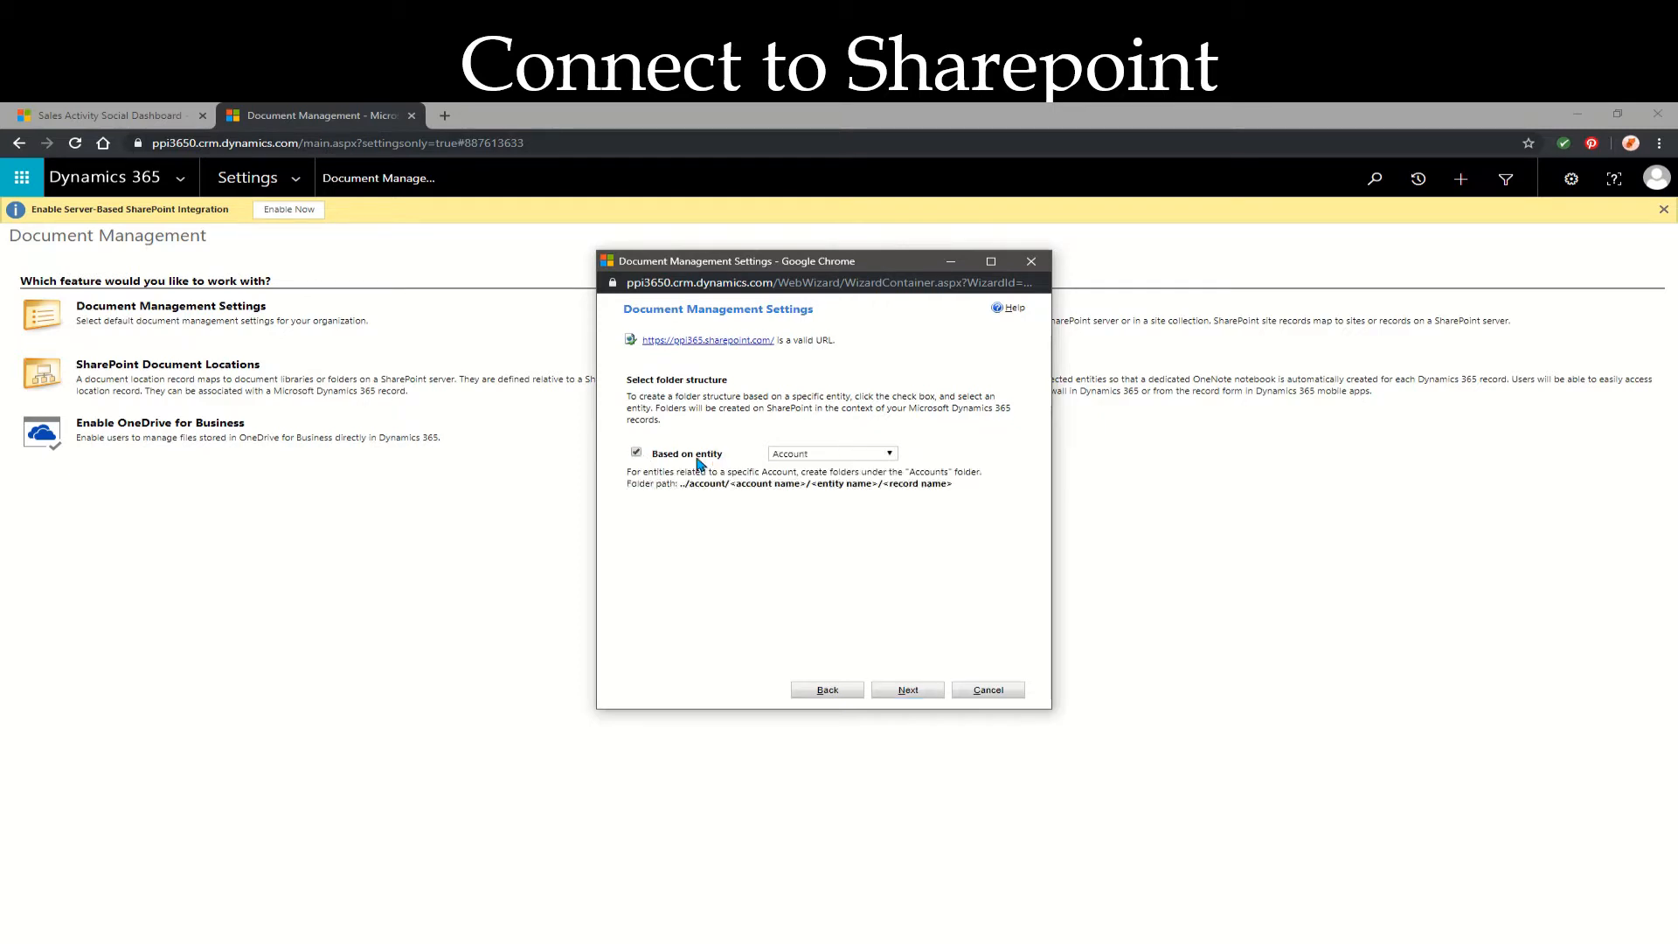
{"action": "left_click", "coordinate": [889, 455]}
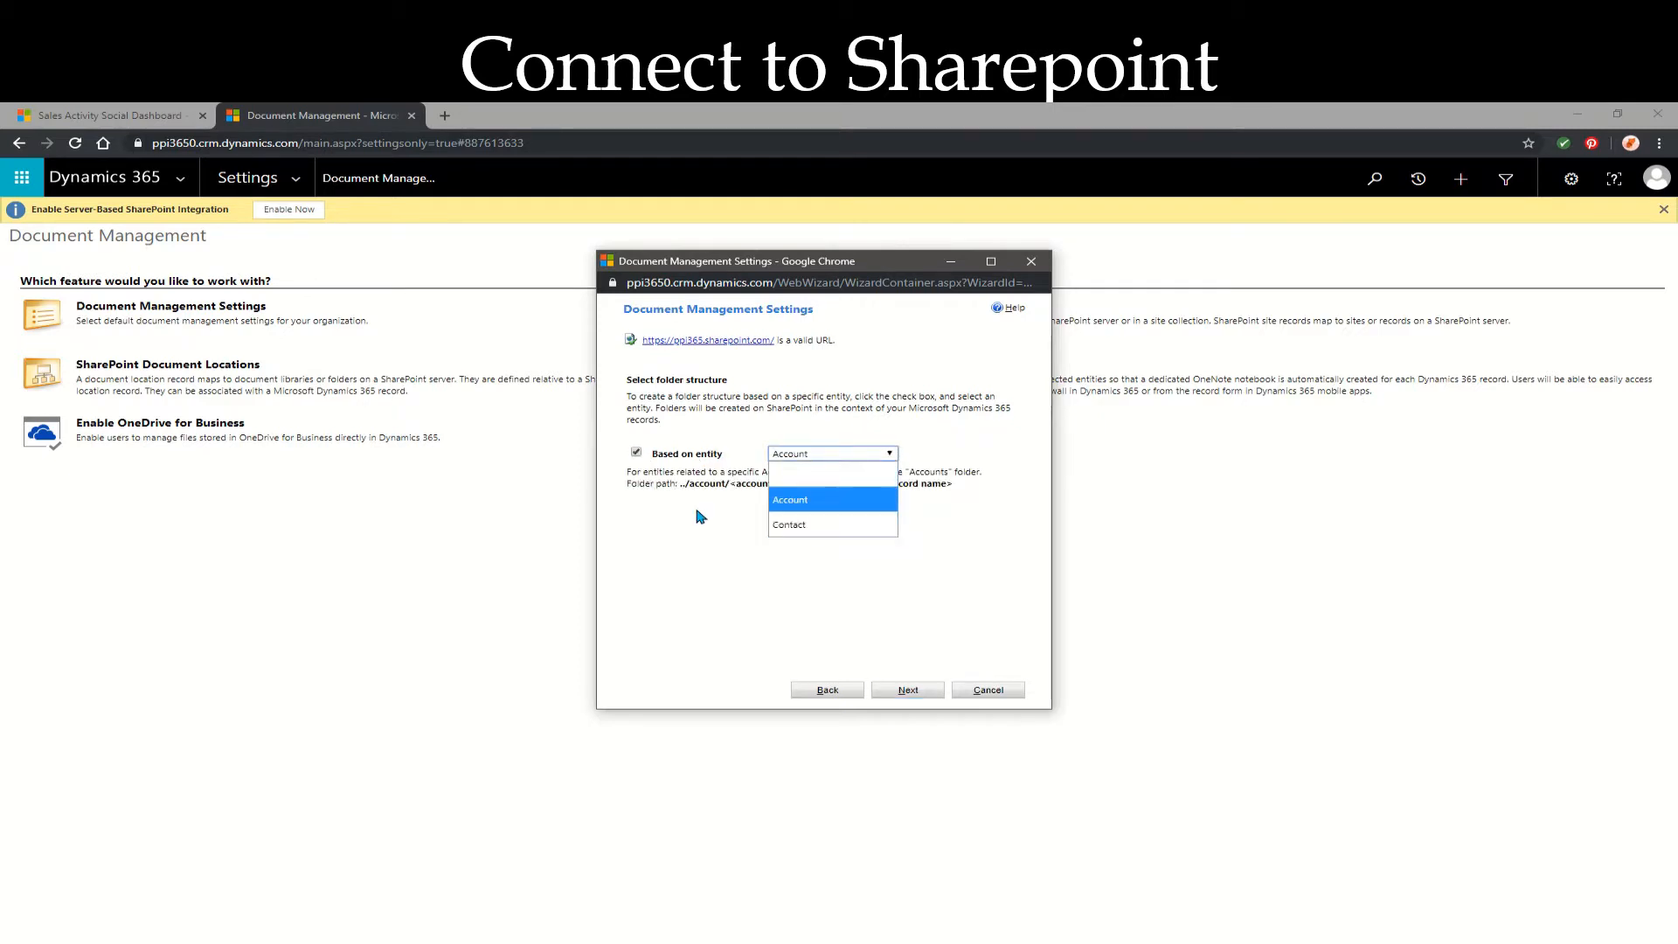
{"action": "left_click", "coordinate": [667, 476]}
{"action": "left_click", "coordinate": [635, 453]}
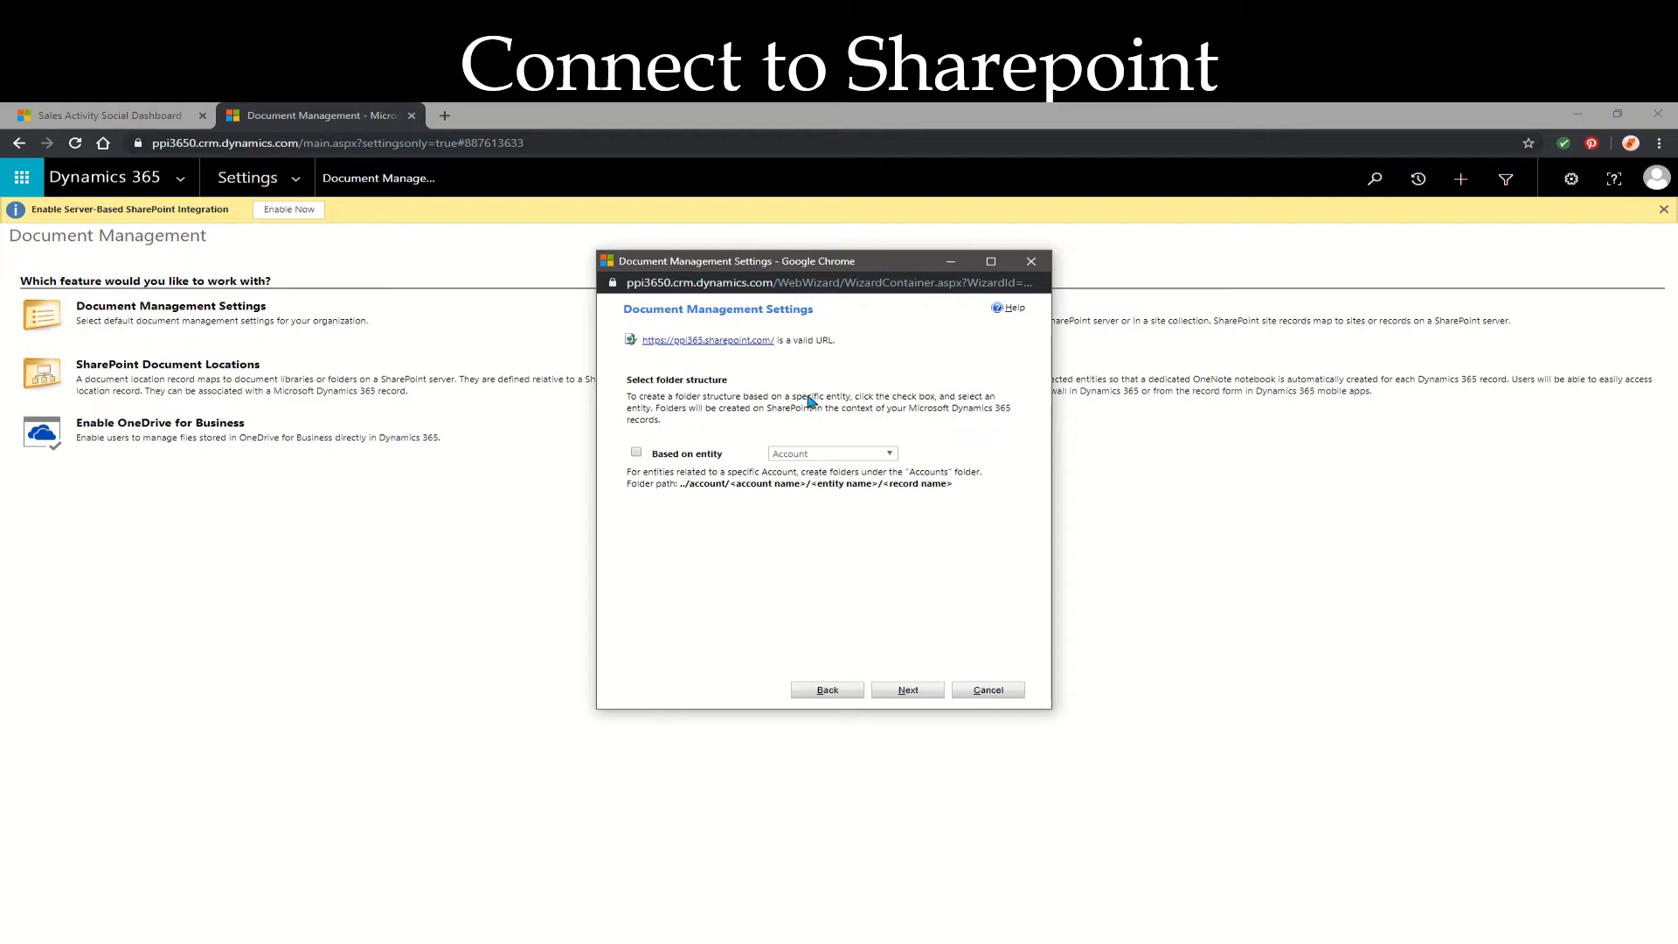
{"action": "left_click", "coordinate": [923, 693]}
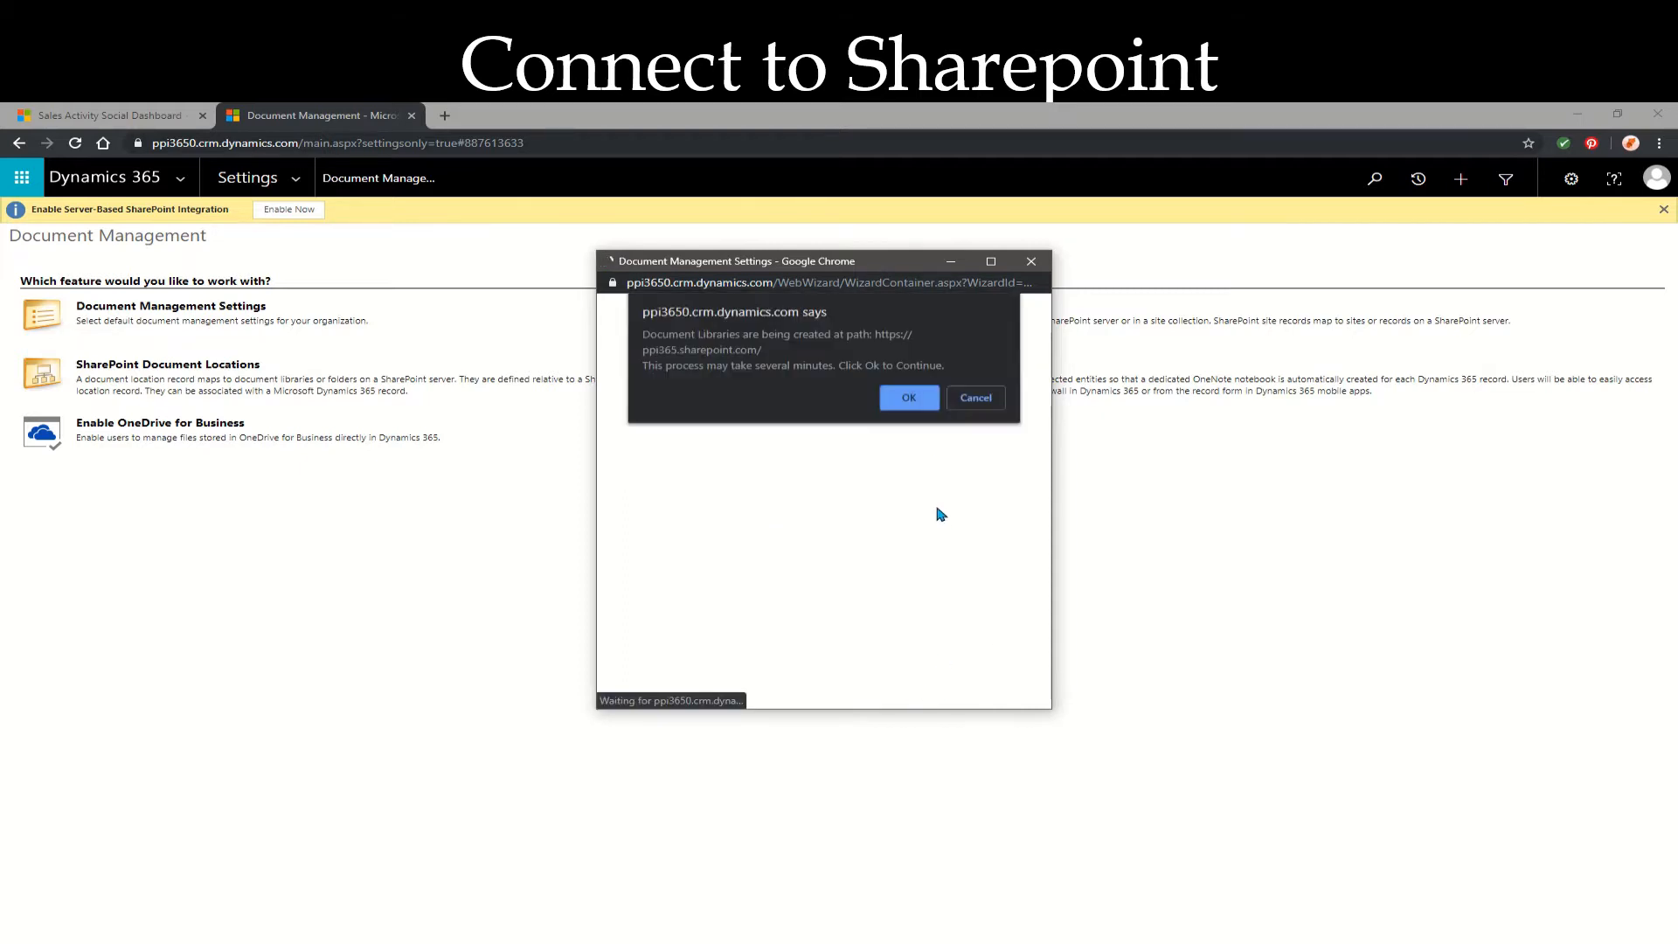